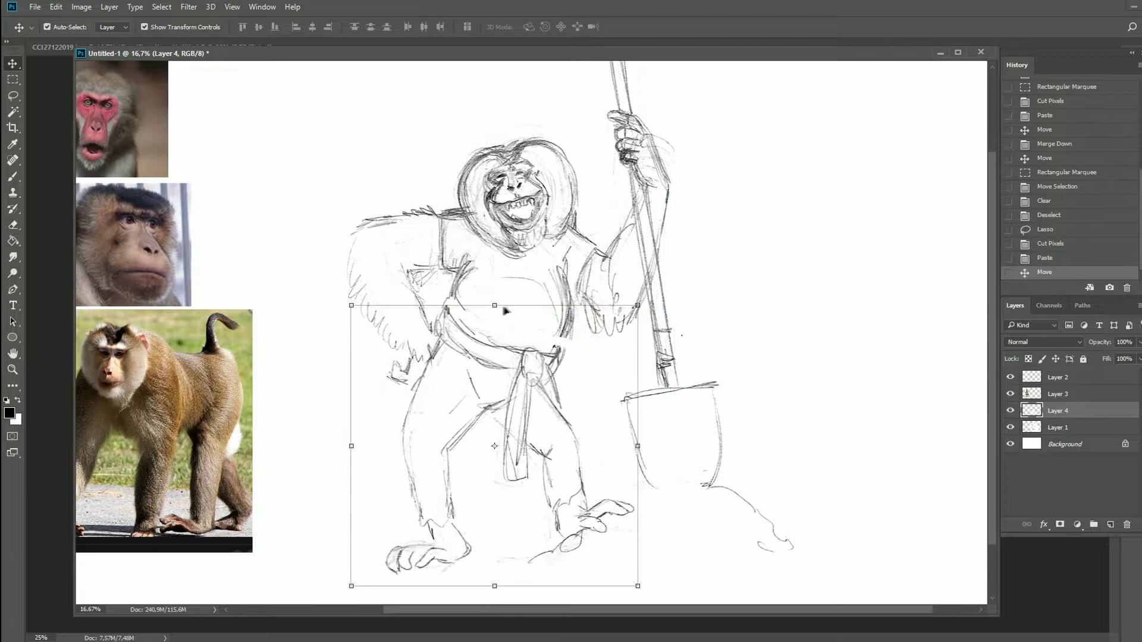
Step: Transform the ape's lower-body sketch so the legs are shorter and slightly wider, repositioned beneath the torso
left_click_drag(494, 579, 494, 538)
left_click_drag(509, 403, 498, 403)
left_click_drag(637, 447, 654, 448)
left_click_drag(526, 400, 522, 395)
mouse_move(649, 442)
left_mouse_down()
mouse_move(668, 428)
mouse_move(658, 428)
left_mouse_up()
key("Return")
Step: Set up the brush with a grey foreground colour and merge the legs layer, Layer 4, down into Layer 1
left_click(331, 328)
key("b")
left_click(9, 412)
left_click(722, 158)
left_click(441, 307)
right_click(595, 238)
mouse_move(572, 319)
left_mouse_down()
mouse_move(582, 378)
mouse_move(571, 406)
left_mouse_up()
key("Return")
left_click(1057, 410)
key("ctrl+e")
Step: Sketch connecting lines for the torso's side, the waistband and the upper leg to join the torso and legs
left_click_drag(454, 270, 437, 333)
mouse_move(445, 289)
left_mouse_down()
mouse_move(431, 375)
mouse_move(488, 427)
left_mouse_up()
left_click_drag(437, 355, 578, 381)
left_click_drag(437, 360, 394, 445)
left_click_drag(469, 433, 445, 480)
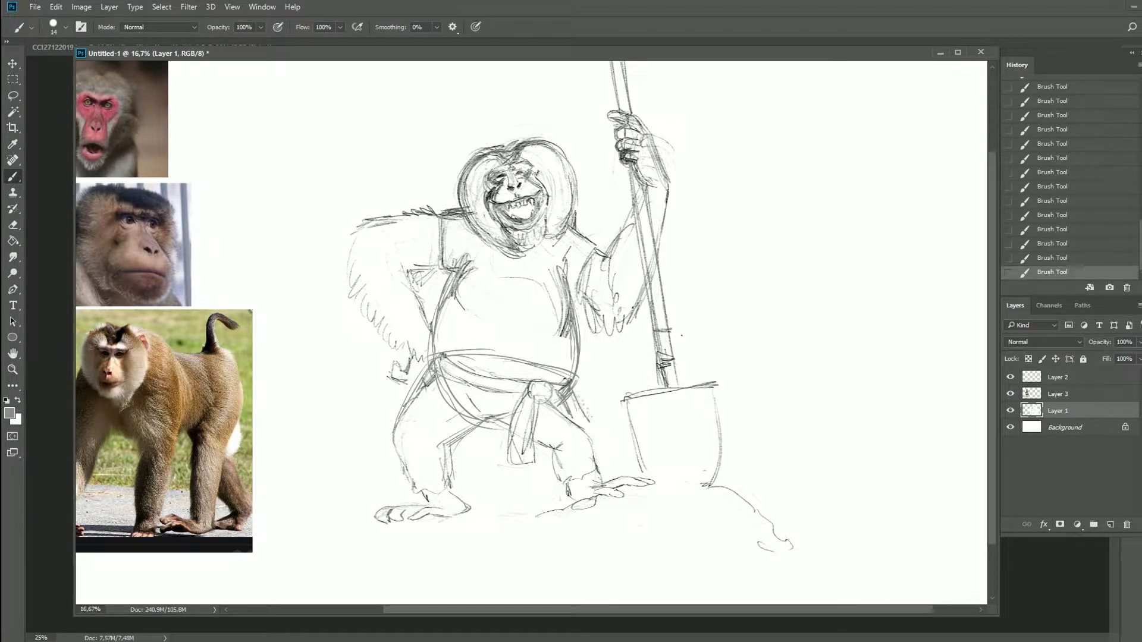
Step: Erase the old belt, knot and hanging sash lines around the waist using an enlarged eraser
key("e")
left_click_drag(569, 411, 578, 427)
right_click(582, 265)
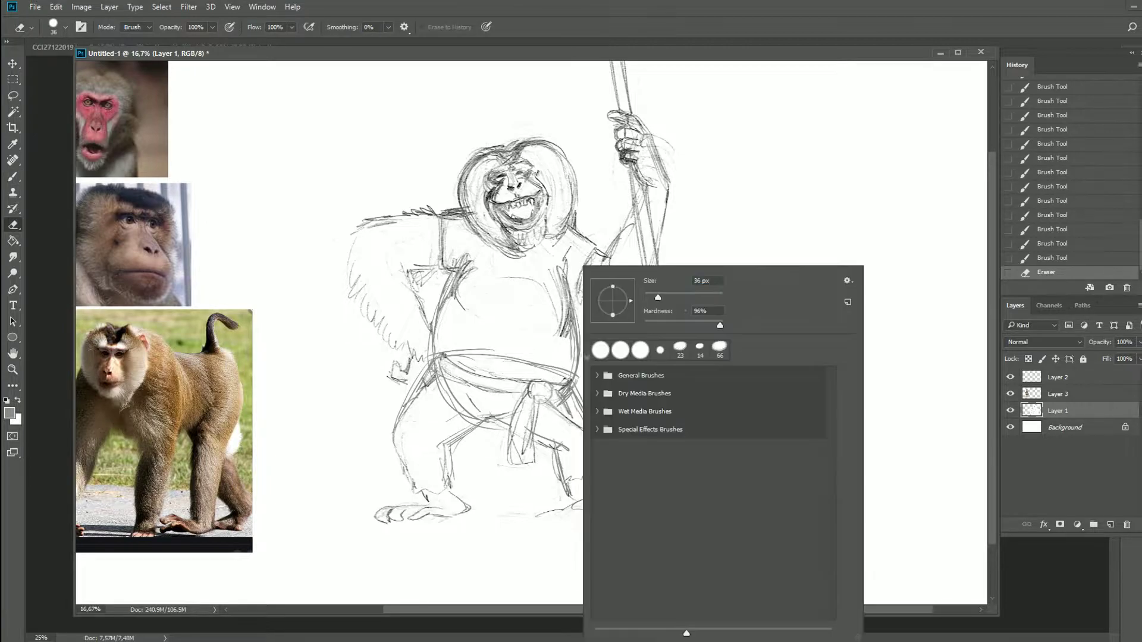
left_click_drag(658, 298, 684, 298)
key("Return")
left_click_drag(571, 425, 559, 387)
left_click_drag(443, 363, 538, 390)
left_click_drag(520, 381, 556, 411)
left_click_drag(443, 372, 500, 410)
mouse_move(526, 404)
left_mouse_down()
mouse_move(527, 465)
mouse_move(509, 431)
left_mouse_up()
Step: Redraw the ape's lower torso, wide waist belt, loincloth and leg outlines with loose grey strokes
key("b")
left_click_drag(455, 253, 441, 297)
left_click_drag(450, 268, 423, 375)
left_click_drag(425, 321, 458, 433)
left_click_drag(431, 383, 523, 446)
left_click_drag(454, 407, 523, 449)
left_click_drag(589, 357, 556, 440)
left_click_drag(574, 410, 532, 452)
mouse_move(437, 378)
left_mouse_down()
mouse_move(446, 390)
mouse_move(559, 375)
left_mouse_up()
left_click_drag(491, 374, 586, 381)
left_click_drag(437, 357, 580, 338)
mouse_move(446, 342)
left_mouse_down()
mouse_move(576, 359)
mouse_move(586, 393)
mouse_move(538, 475)
left_mouse_up()
mouse_move(571, 396)
left_mouse_down()
mouse_move(553, 482)
mouse_move(534, 488)
left_mouse_up()
left_click_drag(419, 387, 410, 475)
Step: Lasso the ape's foot and lower leg on the side away from the shovel and move them up
key("l")
left_click_drag(416, 535, 420, 546)
left_click_drag(384, 452, 380, 437)
key("v")
left_click_drag(423, 494, 428, 462)
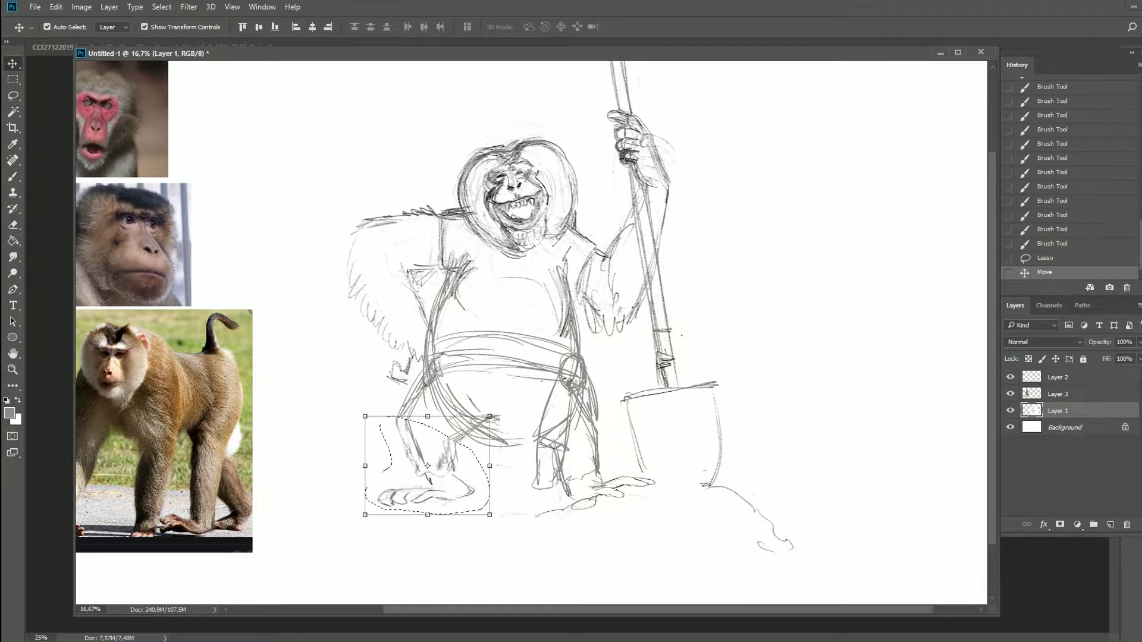
Step: Lasso the foot nearest the shovel, free-transform it to fit the shortened leg, and deselect
key("l")
mouse_move(565, 510)
left_mouse_down()
mouse_move(645, 473)
mouse_move(559, 510)
left_mouse_up()
key("ctrl+t")
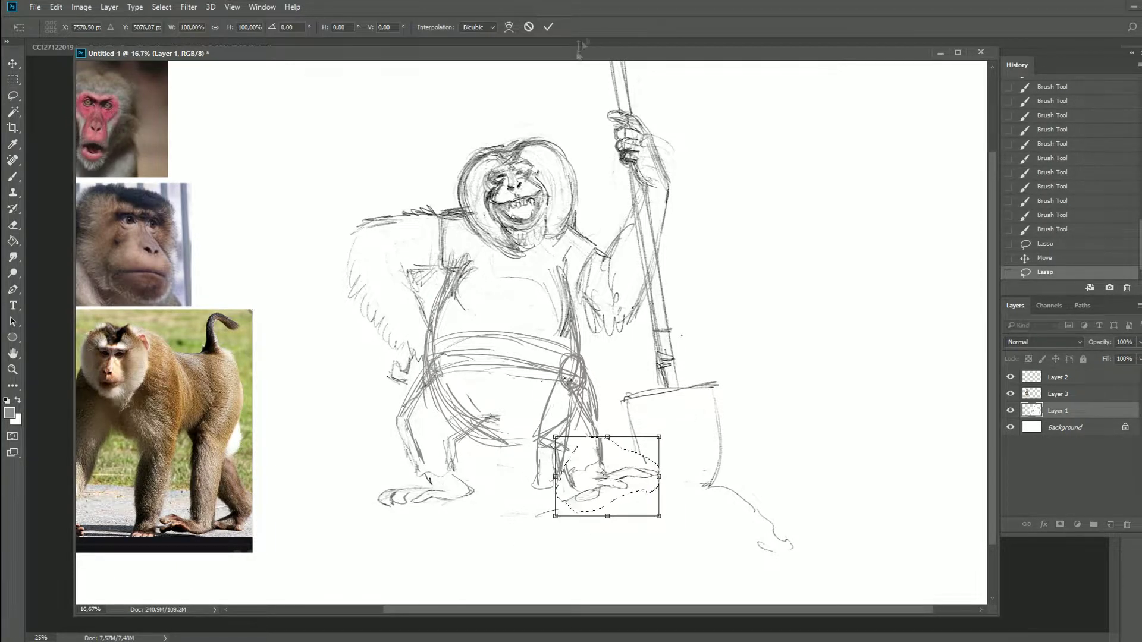
key("Return")
key("ctrl+d")
Step: Lower the opacity of the sketch layer, Layer 1, and add a new layer above it for the line art
key("m")
left_click(1138, 342)
left_click(1104, 358)
left_click(1109, 524)
Step: Move the monkey reference photos on Layer 3 closer to the ape sketch and reselect Layer 4
key("ctrl+plus")
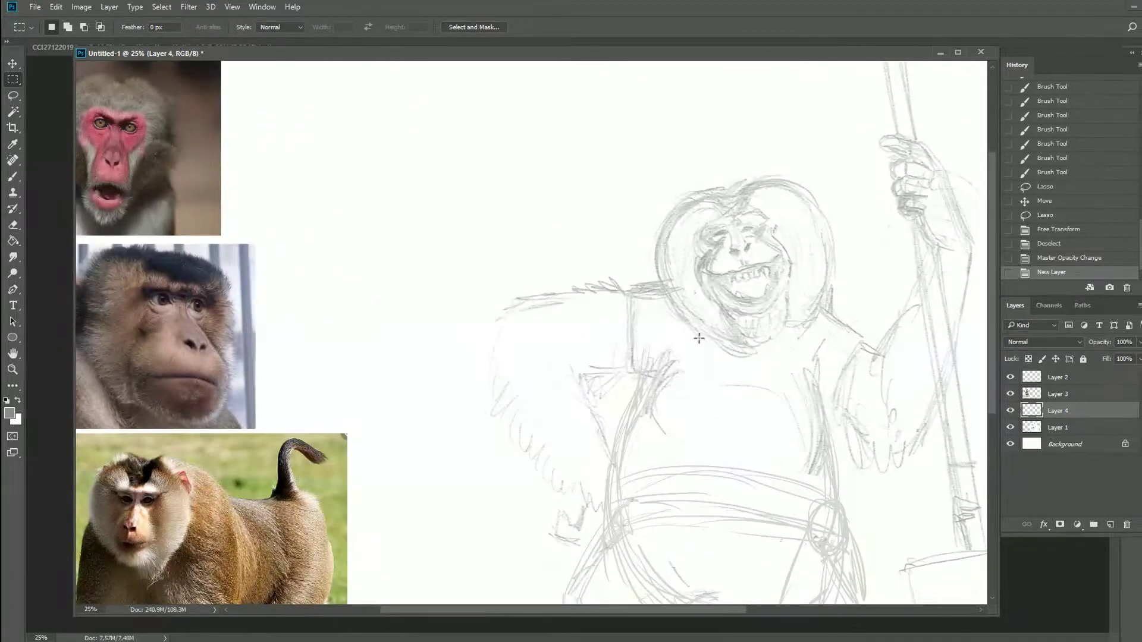
key("b")
left_click(1029, 391)
key("v")
left_click_drag(256, 333, 434, 357)
key("alt+bracketleft")
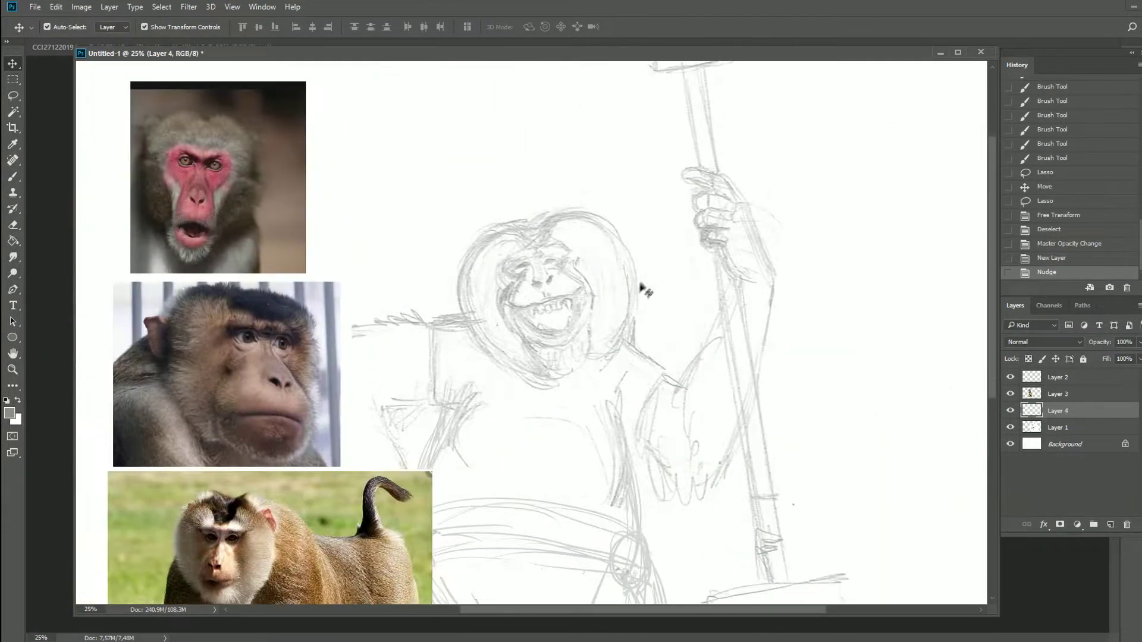
Step: Ink the ape's brows, eyes, nose, mouth and chin in black on Layer 4, changing the brush size to 20 px
key("b")
key("ctrl+plus")
mouse_move(609, 258)
left_mouse_down()
mouse_move(558, 106)
mouse_move(559, 145)
left_mouse_up()
left_click(583, 116)
left_click(564, 143)
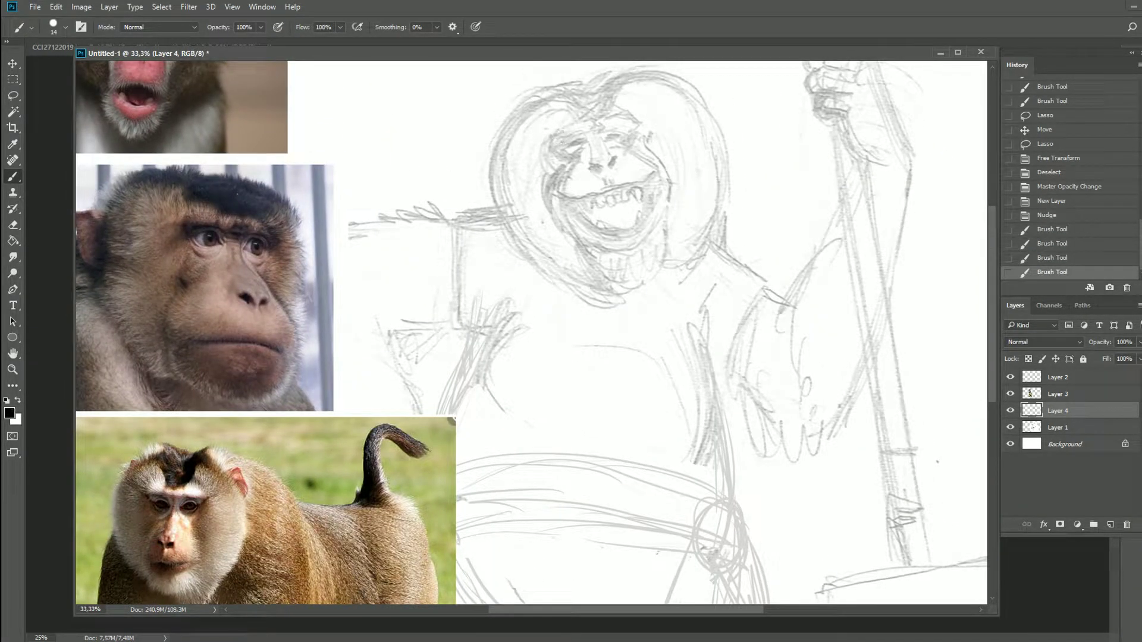
left_click_drag(554, 145, 630, 125)
right_click(625, 172)
double_click(626, 173)
left_click_drag(556, 144, 585, 126)
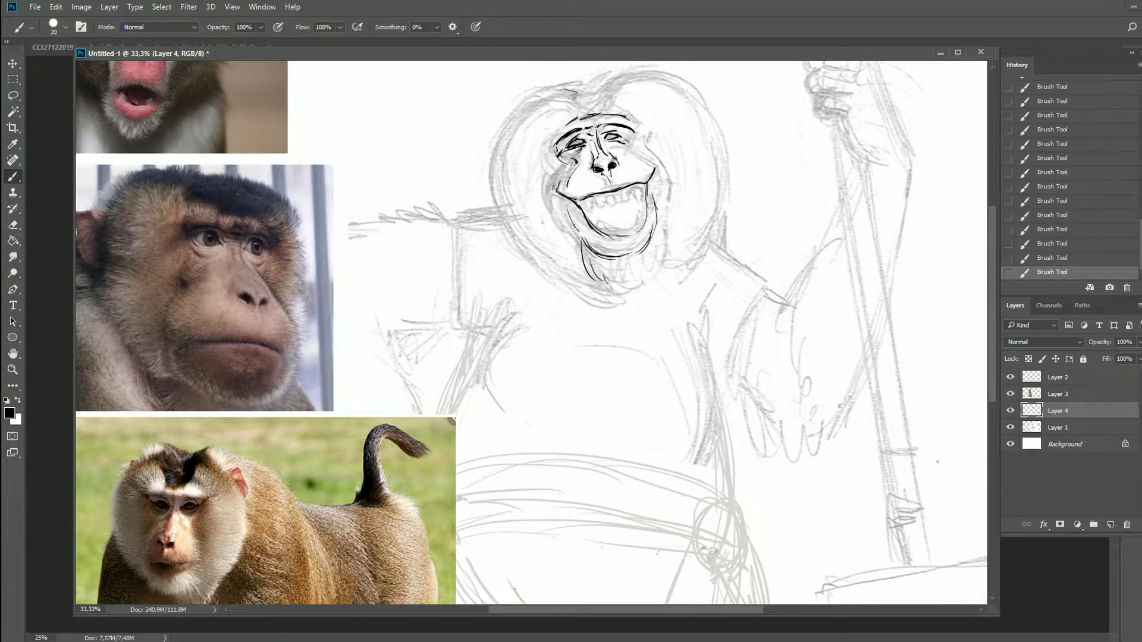
Step: Ink short black fur strokes along the left side of the ape's mane and beneath its chin
left_click_drag(556, 100, 491, 149)
left_click_drag(518, 128, 489, 193)
left_click_drag(505, 155, 496, 214)
mouse_move(523, 190)
left_mouse_down()
mouse_move(522, 243)
mouse_move(526, 278)
left_mouse_up()
mouse_move(550, 244)
left_mouse_down()
mouse_move(559, 280)
mouse_move(588, 295)
left_mouse_up()
left_click_drag(596, 277, 614, 291)
left_click_drag(610, 275, 628, 289)
left_click_drag(666, 236, 665, 259)
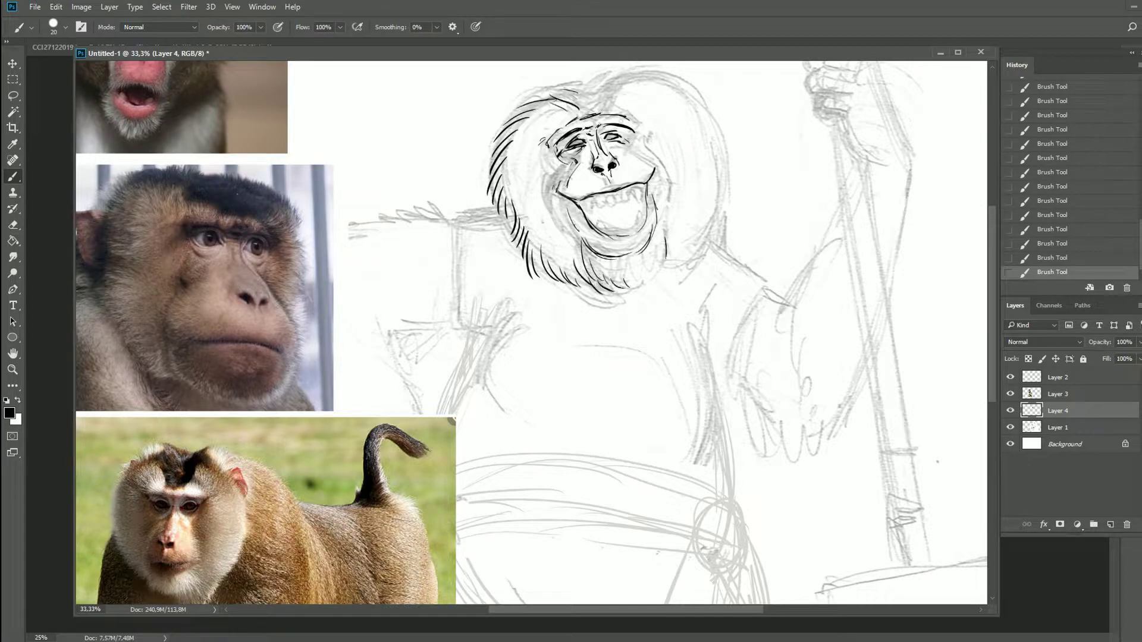
Step: Ink the fur contour along the right side of the mane and add hair strokes at the crown
left_click_drag(594, 178, 576, 209)
mouse_move(584, 132)
left_mouse_down()
mouse_move(625, 106)
mouse_move(701, 179)
mouse_move(690, 274)
mouse_move(654, 298)
left_mouse_up()
left_click_drag(661, 281, 644, 311)
left_click_drag(561, 119, 580, 96)
left_click_drag(570, 118, 588, 97)
left_click_drag(579, 117, 597, 103)
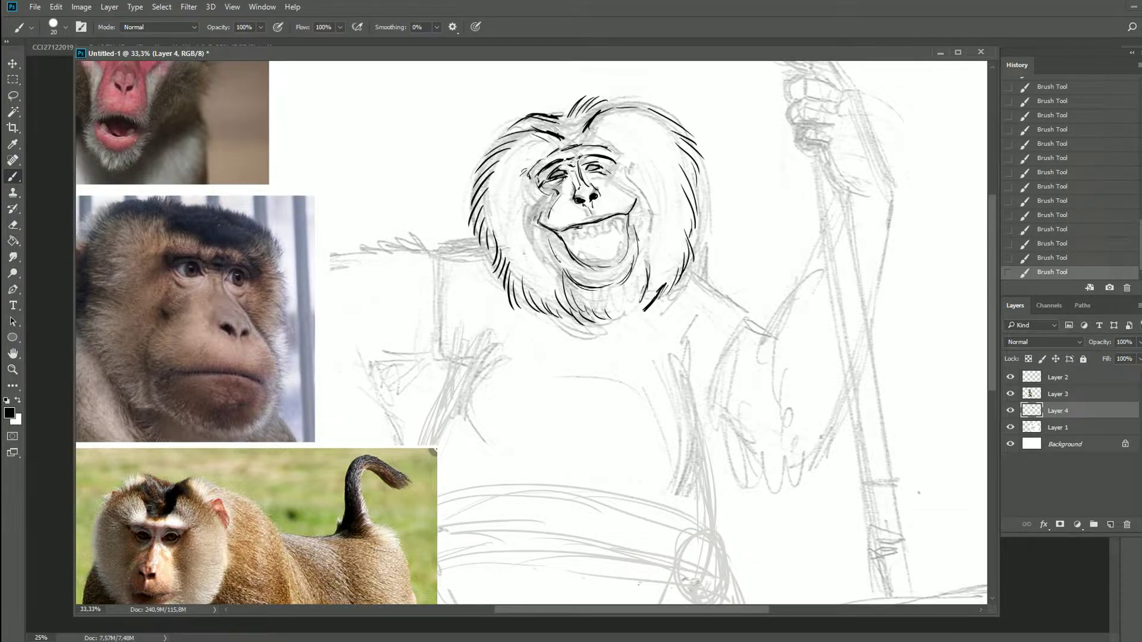
Step: Thicken the black outline of the upper lip and the open mouth down to the lower lip
key("ctrl+plus")
key("ctrl+plus")
mouse_move(303, 323)
left_mouse_down()
mouse_move(357, 342)
mouse_move(499, 275)
mouse_move(510, 290)
left_mouse_up()
left_click_drag(501, 275, 479, 405)
left_click_drag(337, 347, 470, 411)
key("e")
key("ctrl+z")
key("b")
mouse_move(340, 345)
left_mouse_down()
mouse_move(384, 401)
mouse_move(451, 434)
left_mouse_up()
left_click_drag(450, 434, 480, 398)
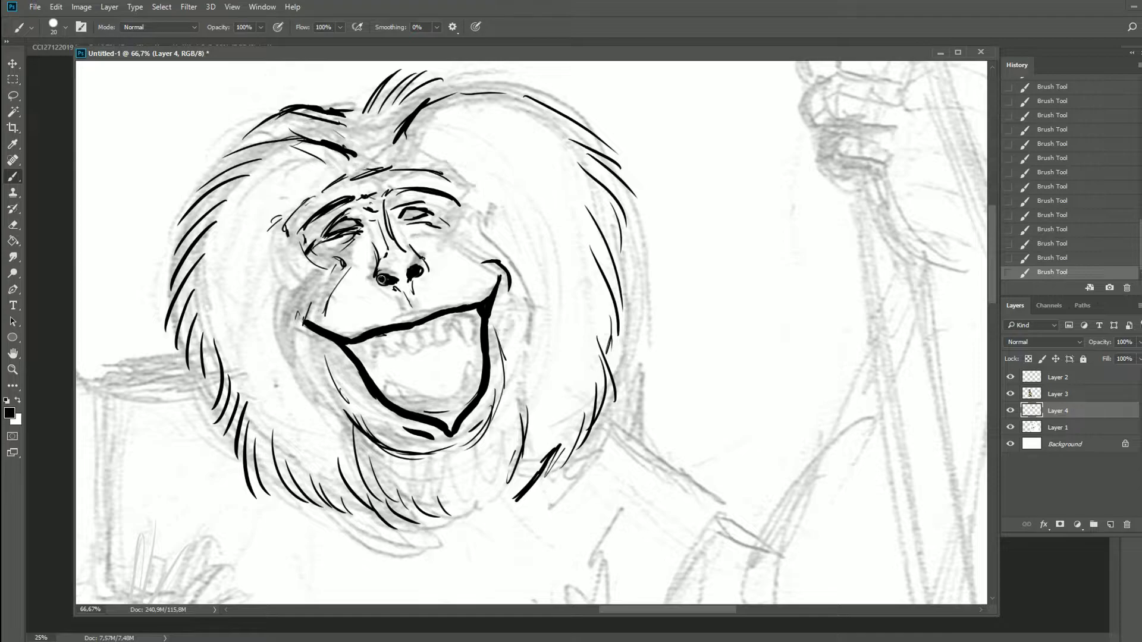
Step: Erase the inked left nostril and rework the ink around the right one using a 12 px eraser
key("e")
right_click(410, 273)
key("Escape")
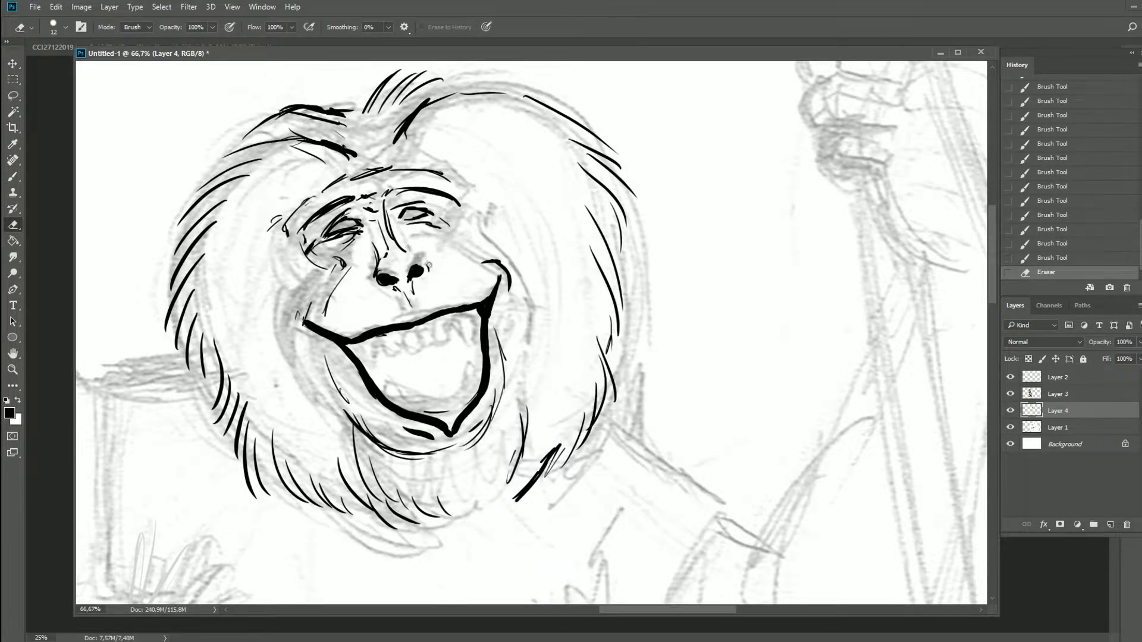
left_click(406, 279)
key("b")
mouse_move(409, 274)
left_mouse_down()
mouse_move(418, 279)
mouse_move(387, 291)
mouse_move(423, 280)
left_mouse_up()
left_click_drag(370, 253, 373, 275)
left_click_drag(414, 248, 410, 299)
key("e")
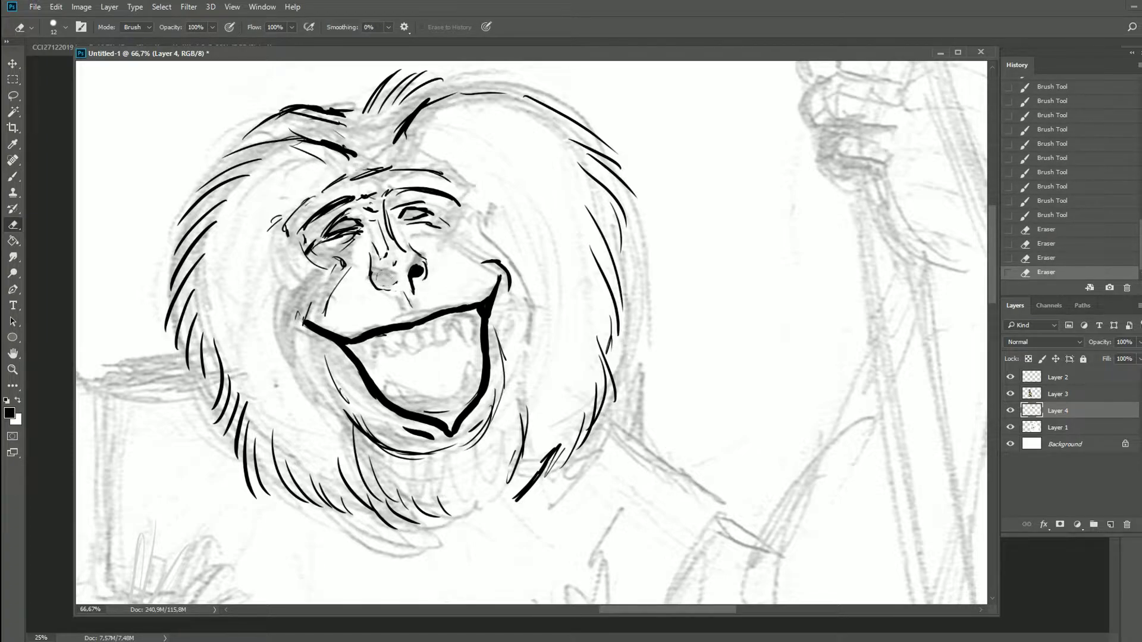
left_click(411, 272)
Step: Redraw the nostrils and nose wings in black and touch up the left eye
scroll(411, 272, "down", 3)
scroll(484, 260, "up", 3)
key("b")
mouse_move(457, 267)
left_mouse_down()
mouse_move(481, 269)
mouse_move(445, 274)
left_mouse_up()
left_click_drag(395, 225, 431, 212)
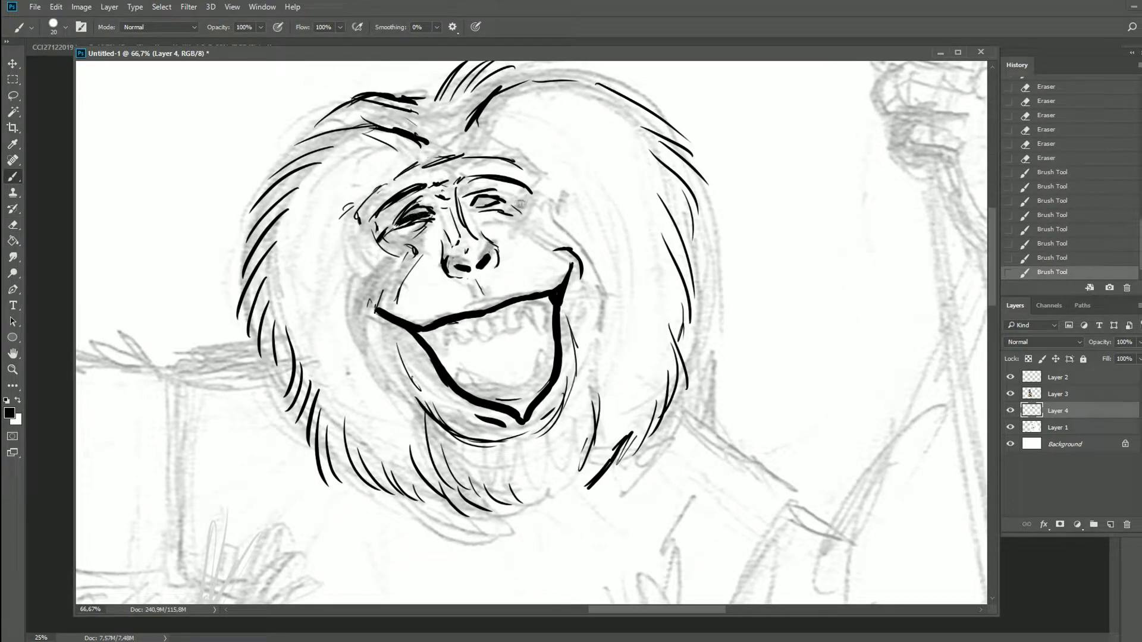
Step: Ink the upper row of teeth with its fangs and the lower teeth inside the open mouth
mouse_move(432, 328)
left_mouse_down()
mouse_move(442, 356)
mouse_move(497, 322)
left_mouse_up()
mouse_move(511, 318)
left_mouse_down()
mouse_move(507, 340)
mouse_move(531, 331)
left_mouse_up()
left_click_drag(545, 301, 541, 335)
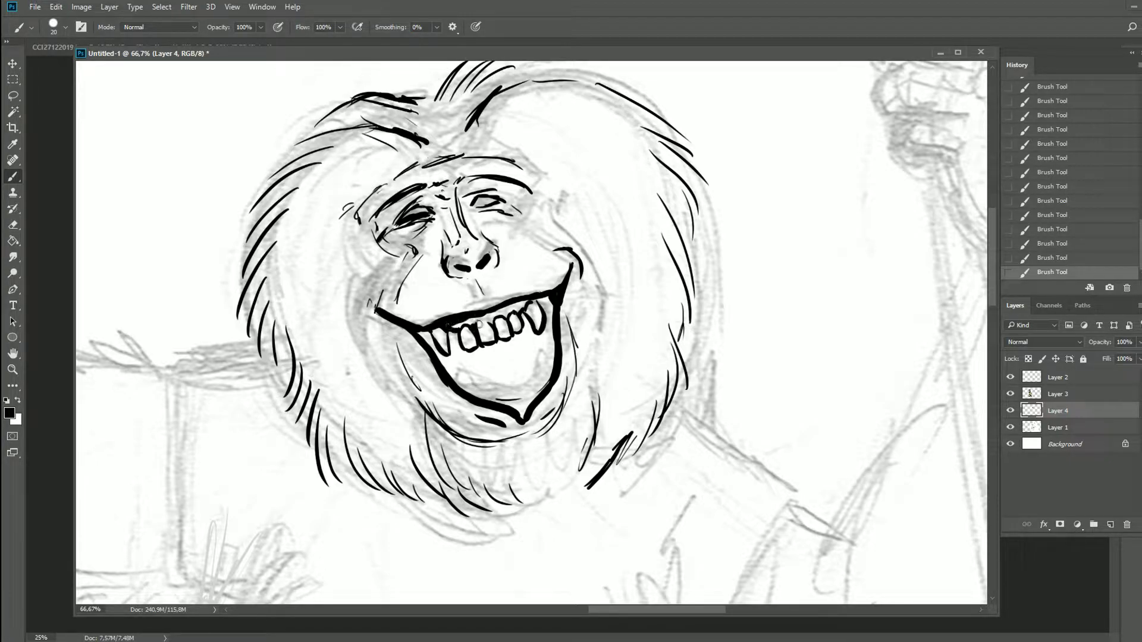
left_click_drag(472, 373, 494, 395)
left_click_drag(540, 375, 544, 353)
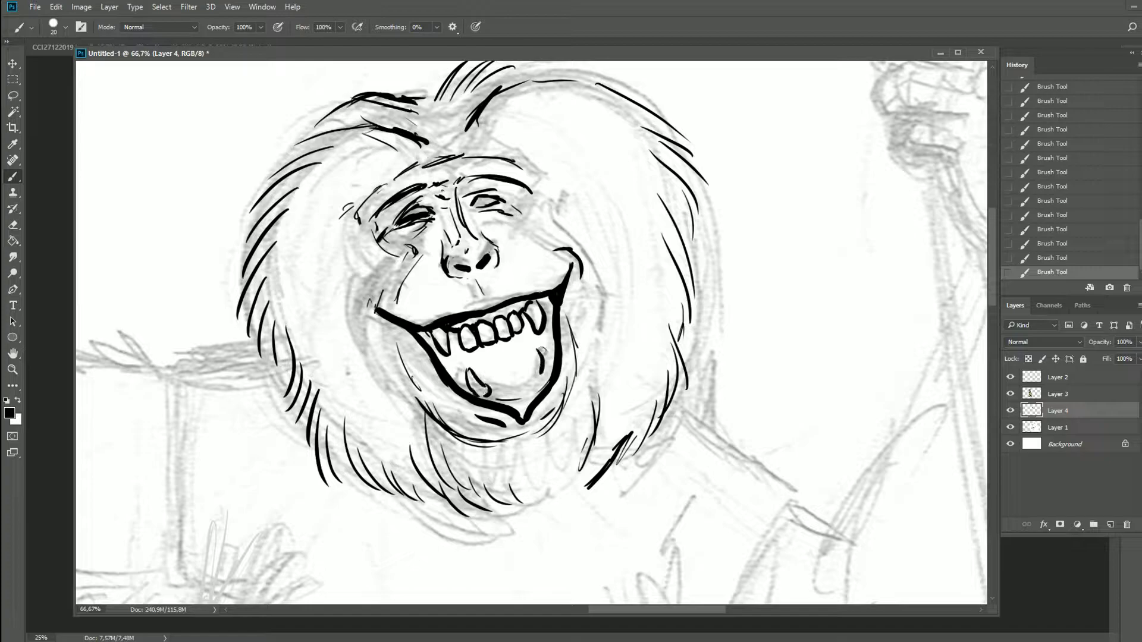
left_click_drag(491, 394, 509, 394)
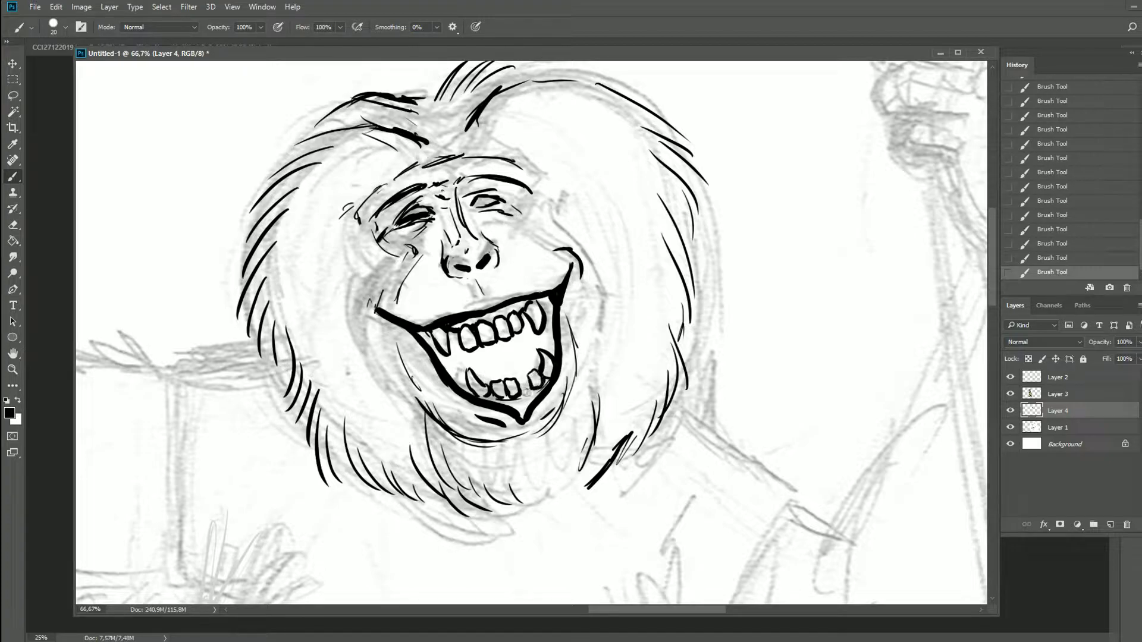
Step: Fill the gaps between and behind the teeth with black
left_click_drag(458, 332, 463, 370)
left_click_drag(529, 327, 528, 360)
left_click_drag(520, 375, 526, 390)
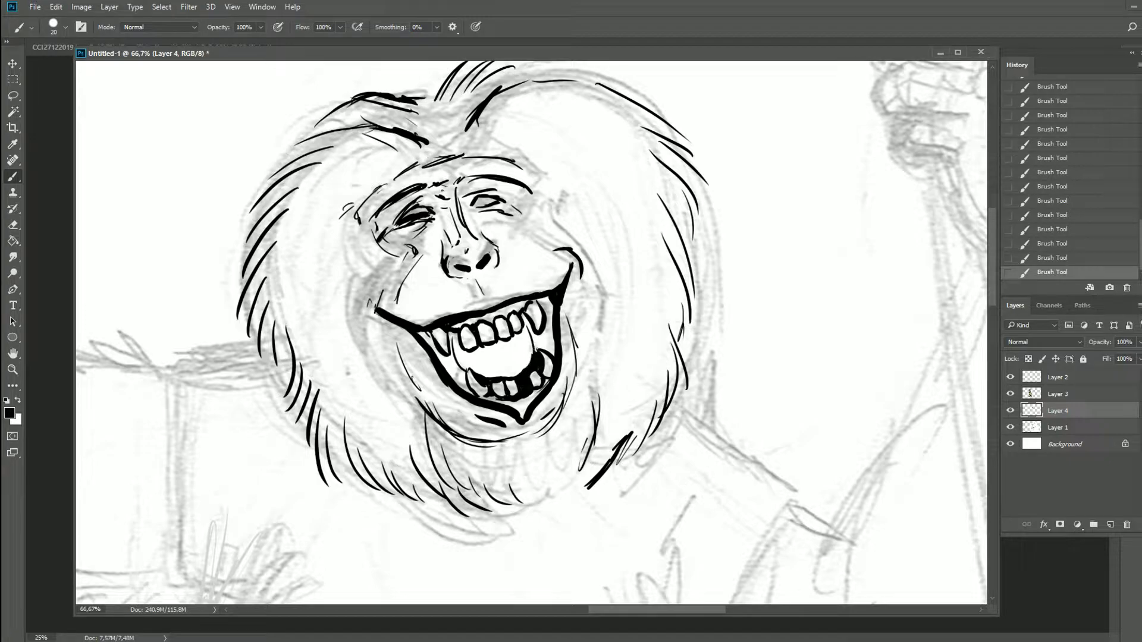
Step: Thicken the cheek creases beside both mouth corners and clean up their edges with the eraser
left_click_drag(386, 291, 419, 392)
left_click_drag(585, 250, 570, 363)
key("e")
left_click_drag(393, 339, 411, 374)
left_click_drag(381, 279, 376, 293)
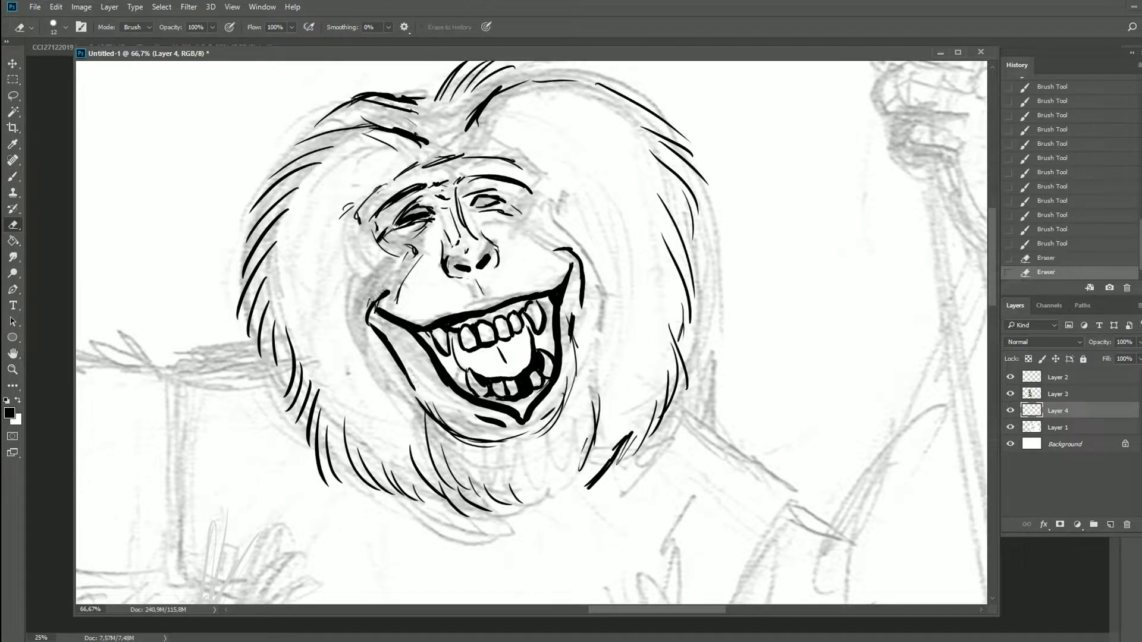
Step: Erase the lower lines of the right eye and fill the left eye's opening with black
left_click_drag(473, 202, 496, 209)
key("b")
mouse_move(416, 212)
left_mouse_down()
mouse_move(427, 215)
mouse_move(408, 219)
mouse_move(419, 208)
left_mouse_up()
left_click_drag(406, 223, 427, 208)
left_click_drag(406, 223, 423, 214)
right_click(445, 228)
key("Escape")
Step: Trim the edges of the black left eye and erase the remaining lines of the right eye
key("e")
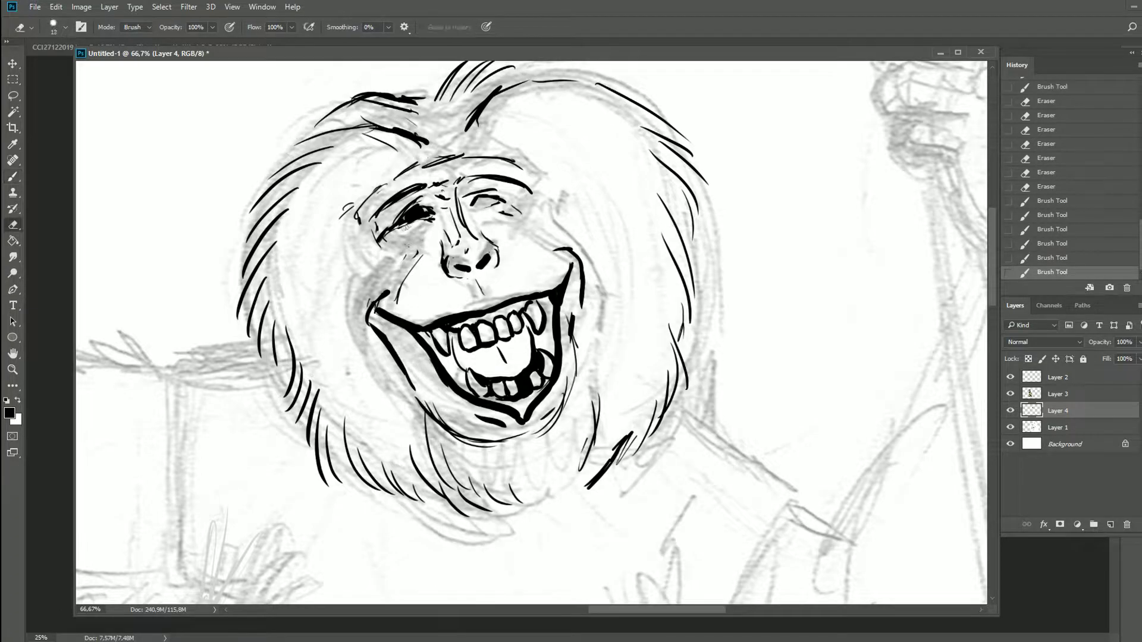
left_click_drag(419, 224, 431, 214)
left_click_drag(416, 190, 390, 208)
mouse_move(500, 200)
left_mouse_down()
mouse_move(449, 210)
mouse_move(475, 197)
left_mouse_up()
left_click_drag(470, 199, 458, 205)
Step: Duplicate the left eye, flip the copy horizontally and place it in the right eye socket
key("l")
mouse_move(403, 243)
left_mouse_down()
mouse_move(379, 196)
mouse_move(404, 244)
left_mouse_up()
key("v")
key("Up")
key("ctrl+c")
key("ctrl+v")
key("ctrl+t")
left_click(55, 6)
mouse_move(416, 219)
left_mouse_down()
mouse_move(562, 202)
mouse_move(486, 198)
left_mouse_up()
key("Escape")
left_click(56, 6)
mouse_move(74, 272)
left_click(243, 395)
key("Return")
Step: Merge the copied eye down into the ink layer and touch up the inner corner of the left eye
key("b")
left_click(109, 7)
left_click(132, 431)
left_click(434, 225)
left_click(433, 224)
Step: Select the right eye with the Lasso, adjust its fit using Free Transform and deselect it
key("l")
mouse_move(452, 187)
left_mouse_down()
mouse_move(376, 238)
mouse_move(458, 208)
left_mouse_up()
key("v")
left_click_drag(530, 176, 523, 179)
left_click(548, 27)
key("ctrl+d")
Step: Add small black touches near the inner eye corners and erase rough edges around both eyes
key("b")
left_click(452, 217)
left_click(449, 215)
left_click(450, 215)
left_click(428, 207)
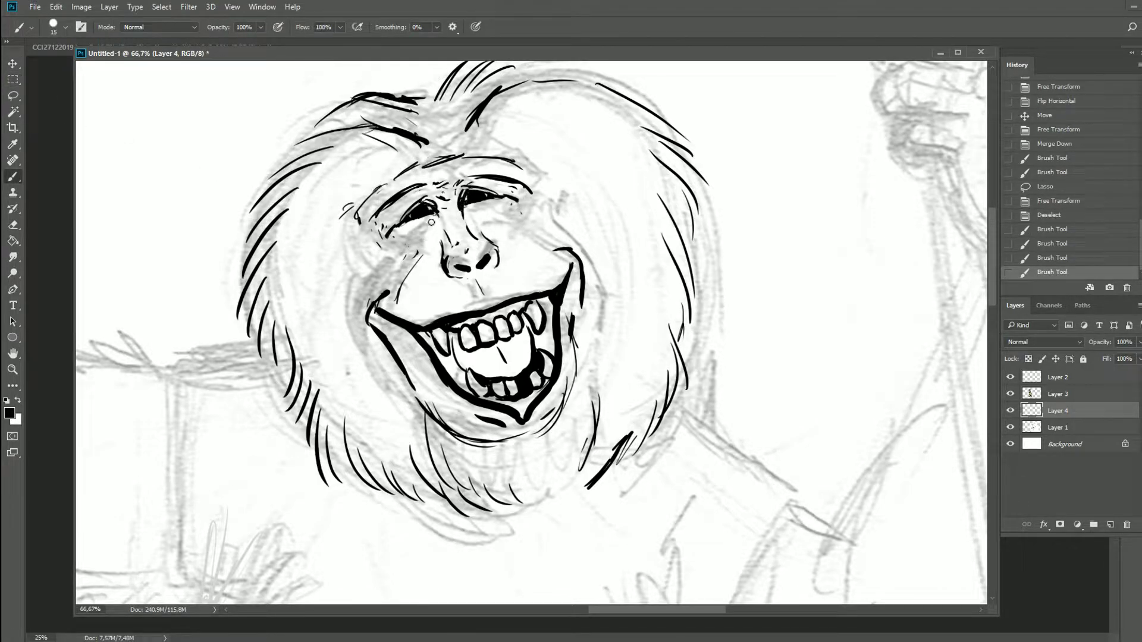
key("e")
mouse_move(423, 202)
left_mouse_down()
mouse_move(440, 211)
mouse_move(470, 192)
mouse_move(447, 187)
left_mouse_up()
left_click_drag(452, 186, 495, 199)
left_click_drag(499, 200, 506, 201)
left_click_drag(381, 226, 406, 249)
left_click_drag(510, 192, 519, 200)
Step: Ink the upper eyelid lines, the furrow between the brows and the creases around the left eye
key("b")
left_click_drag(395, 220, 434, 193)
left_click_drag(451, 198, 487, 188)
left_click_drag(445, 187, 454, 167)
mouse_move(426, 216)
left_mouse_down()
mouse_move(438, 207)
mouse_move(404, 222)
left_mouse_up()
mouse_move(358, 238)
left_mouse_down()
mouse_move(395, 224)
mouse_move(385, 232)
left_mouse_up()
left_click_drag(363, 250, 395, 197)
left_click_drag(414, 186, 441, 167)
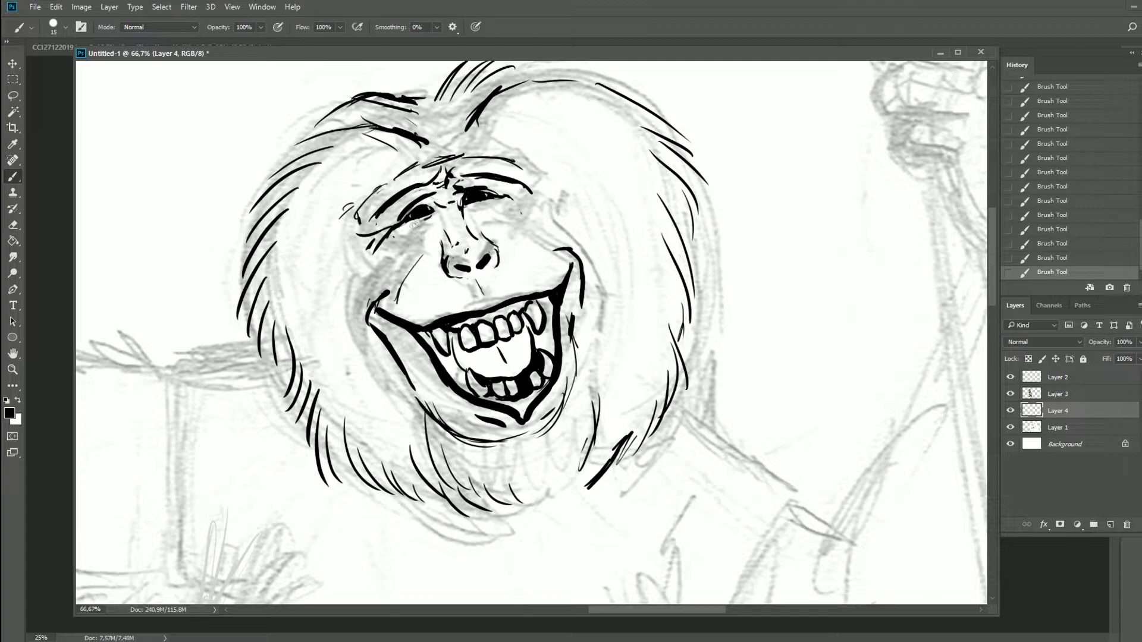
Step: Reduce the brush size to 7 and hatch fine lines on the eyelid above the right eye
right_click(508, 193)
left_click_drag(585, 221, 575, 221)
key("Return")
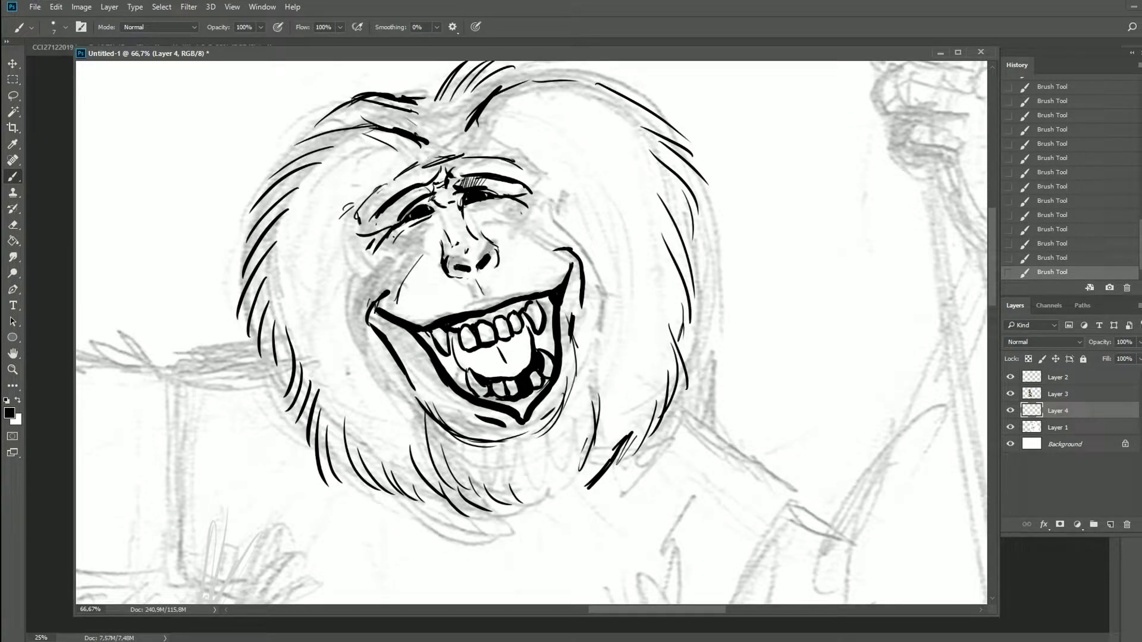
Step: Refine the nose and cheek edges with the eraser and cut small highlights into the black eyes
key("e")
left_click_drag(429, 279, 457, 279)
key("b")
mouse_move(482, 213)
left_mouse_down()
mouse_move(490, 187)
mouse_move(488, 199)
left_mouse_up()
key("e")
left_click(472, 195)
left_click(493, 181)
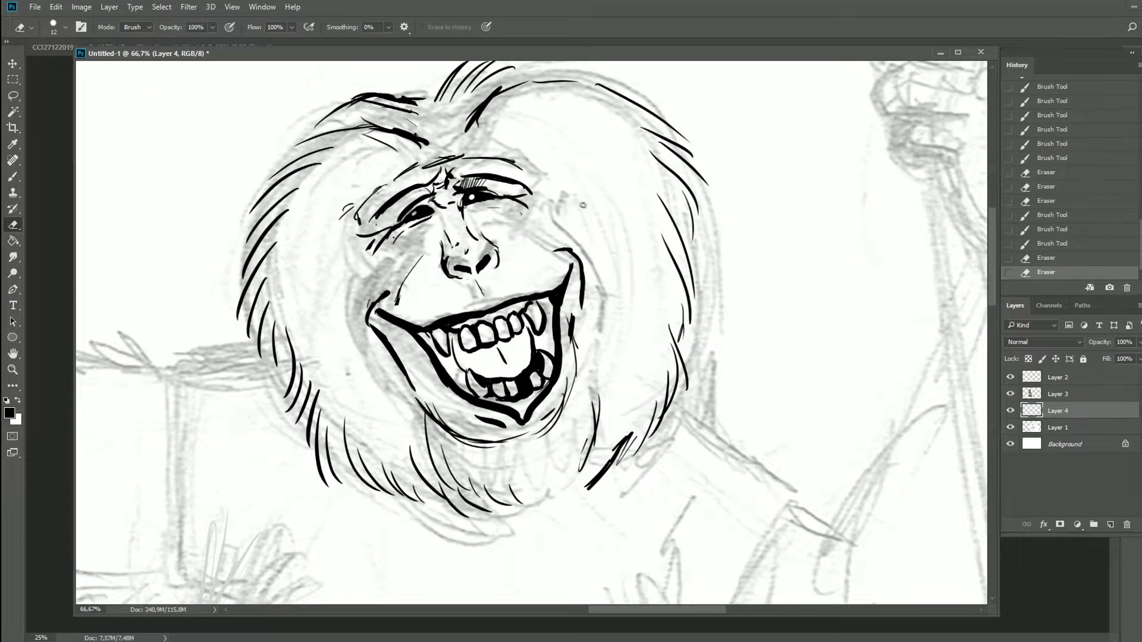
Step: Erase both eyes with a size 56 eraser and redraw the left one as a closed, laughing eye using a size 10 brush
right_click(582, 204)
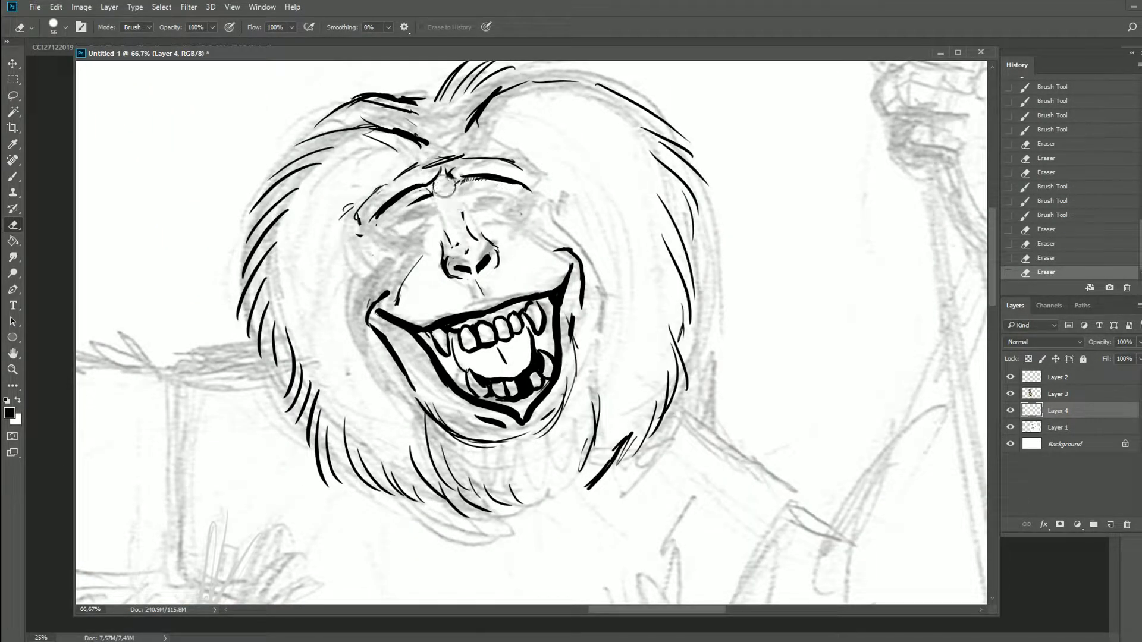
key("b")
right_click(407, 213)
type("10")
key("Return")
mouse_move(402, 211)
left_mouse_down()
mouse_move(417, 199)
mouse_move(432, 204)
left_mouse_up()
left_click_drag(410, 220, 424, 215)
left_click_drag(363, 237, 391, 221)
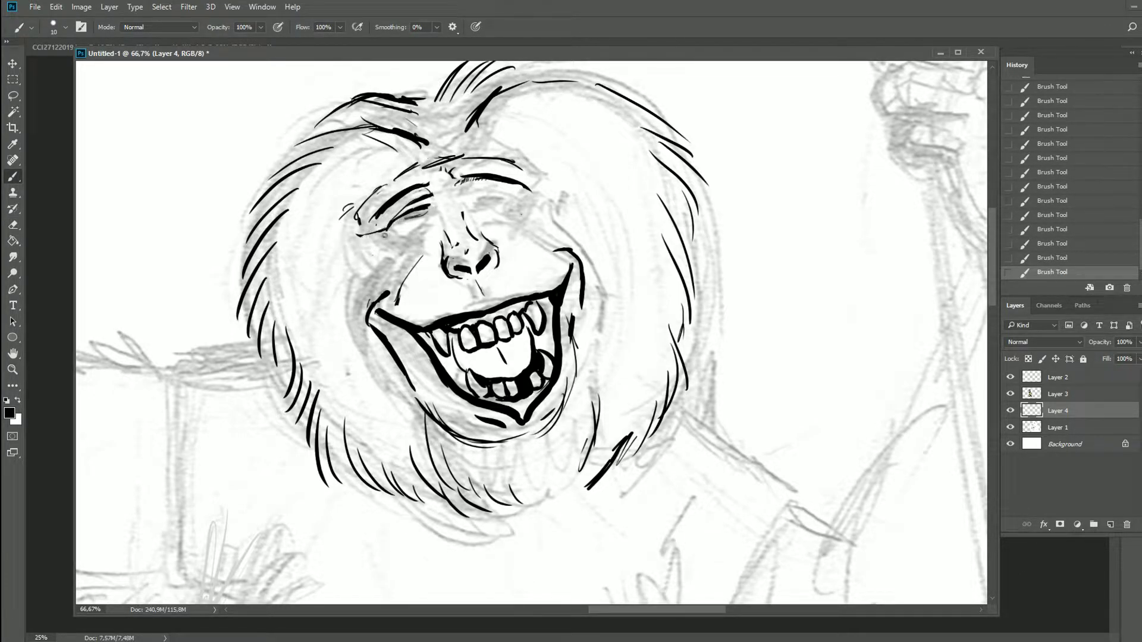
Step: Clean up the edge above the nostrils and ink the right eye as a closed, laughing eye
key("e")
left_click_drag(455, 254, 465, 249)
key("b")
mouse_move(461, 197)
left_mouse_down()
mouse_move(496, 188)
mouse_move(497, 201)
left_mouse_up()
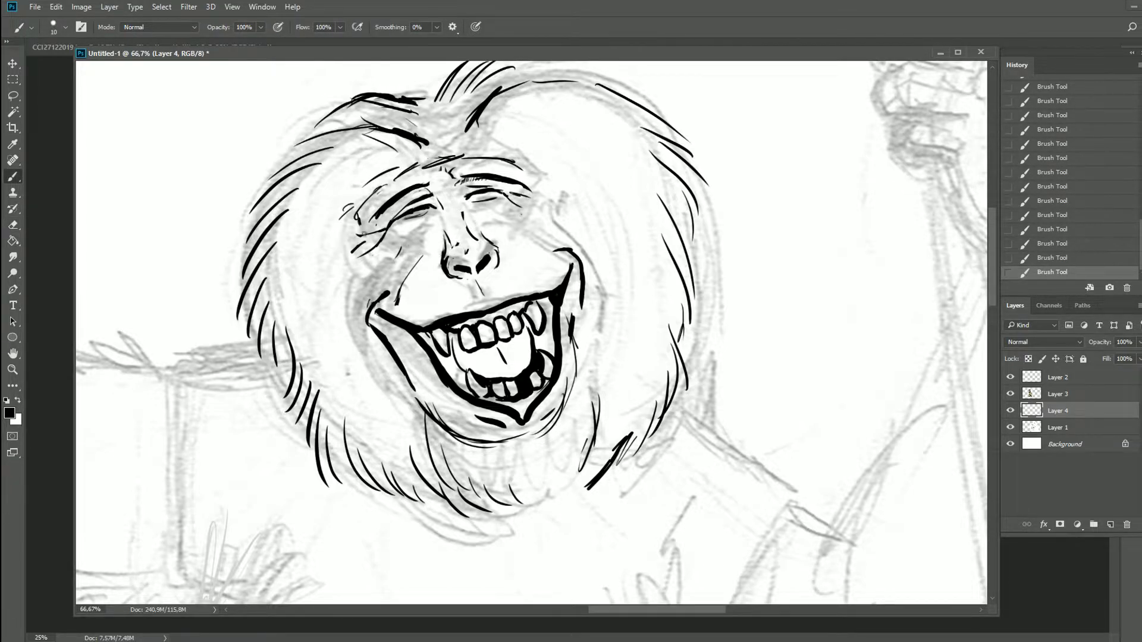
Step: Ink the left armhole and armpit lines with a size 20 brush and hide the reference photo layer, Layer 3
key("ctrl+minus")
key("ctrl+minus")
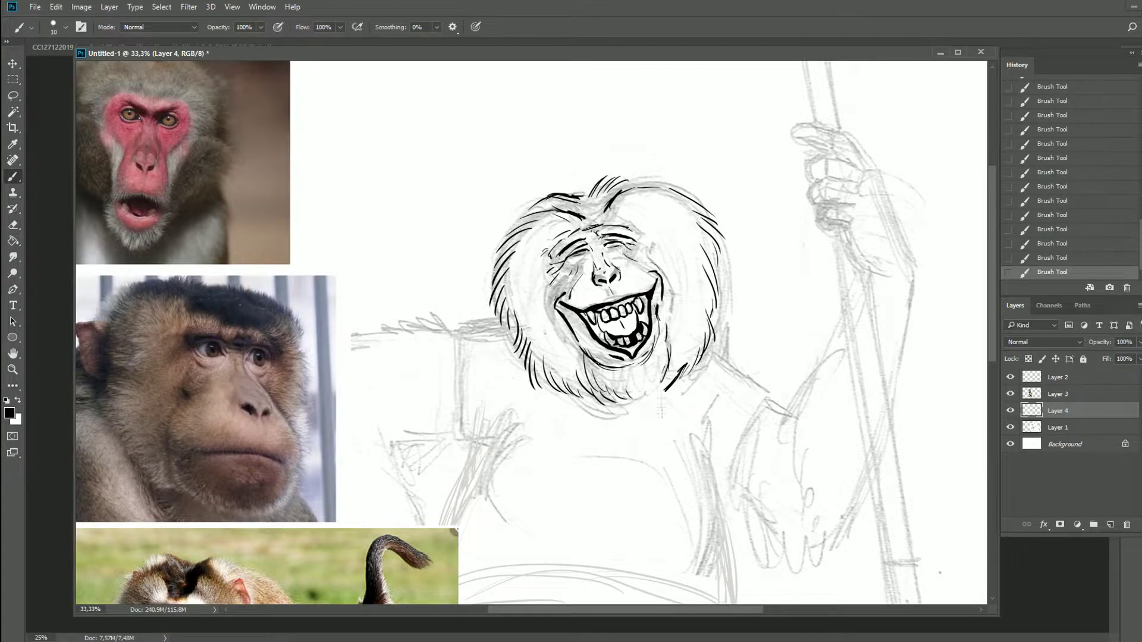
right_click(662, 321)
left_click(691, 297)
key("Return")
mouse_move(496, 324)
left_mouse_down()
mouse_move(463, 357)
mouse_move(463, 440)
left_mouse_up()
mouse_move(495, 387)
left_mouse_down()
mouse_move(479, 437)
mouse_move(537, 276)
mouse_move(477, 318)
mouse_move(450, 417)
left_mouse_up()
left_click(1009, 394)
Step: Ink the shoulders, the furry outline of the left arm and both sides of the torso
left_click_drag(730, 266, 740, 348)
mouse_move(743, 332)
left_mouse_down()
mouse_move(761, 440)
mouse_move(793, 229)
left_mouse_up()
left_click_drag(738, 189, 801, 241)
mouse_move(447, 149)
left_mouse_down()
mouse_move(477, 166)
mouse_move(376, 172)
mouse_move(289, 237)
mouse_move(324, 360)
mouse_move(348, 405)
mouse_move(392, 446)
mouse_move(428, 330)
mouse_move(423, 261)
mouse_move(481, 271)
mouse_move(469, 297)
left_mouse_up()
mouse_move(468, 297)
left_mouse_down()
mouse_move(356, 184)
mouse_move(222, 348)
left_mouse_up()
Step: Ink the fur strokes along the upper and lower edges of the raised right arm
mouse_move(511, 366)
left_mouse_down()
mouse_move(519, 400)
mouse_move(577, 459)
left_mouse_up()
left_click_drag(551, 304, 585, 261)
left_click_drag(589, 455, 629, 392)
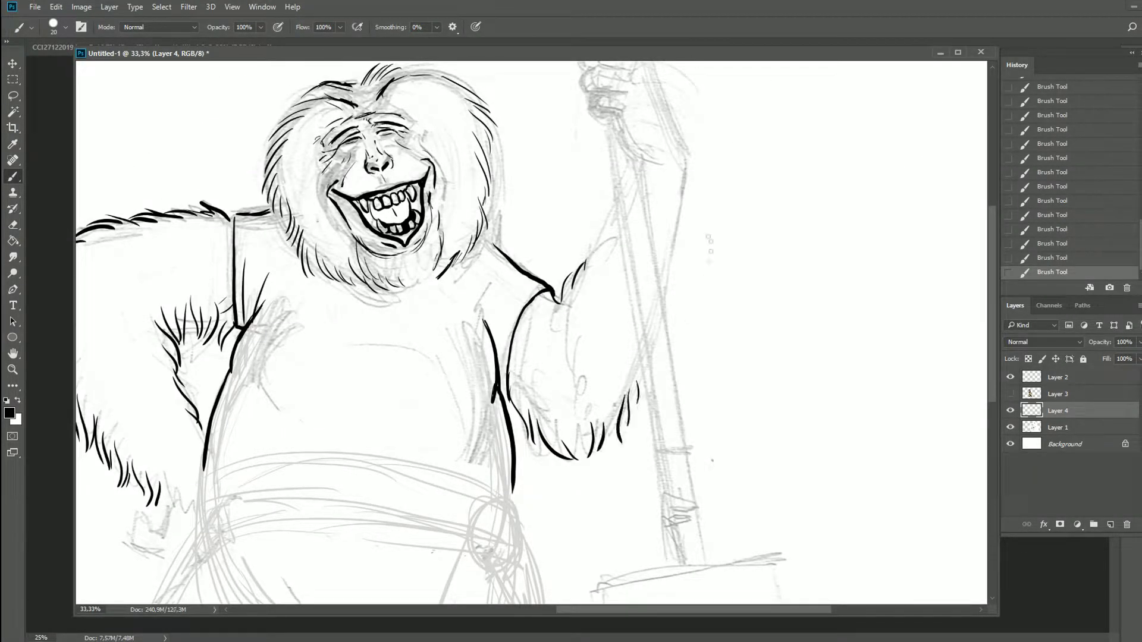
left_click_drag(684, 170, 675, 289)
left_click_drag(611, 221, 589, 271)
mouse_move(399, 293)
left_mouse_down()
mouse_move(422, 261)
mouse_move(356, 288)
left_mouse_up()
Step: Ink the upper and lower edges of the waist sash and its knot at the right hip
left_click_drag(476, 416, 500, 217)
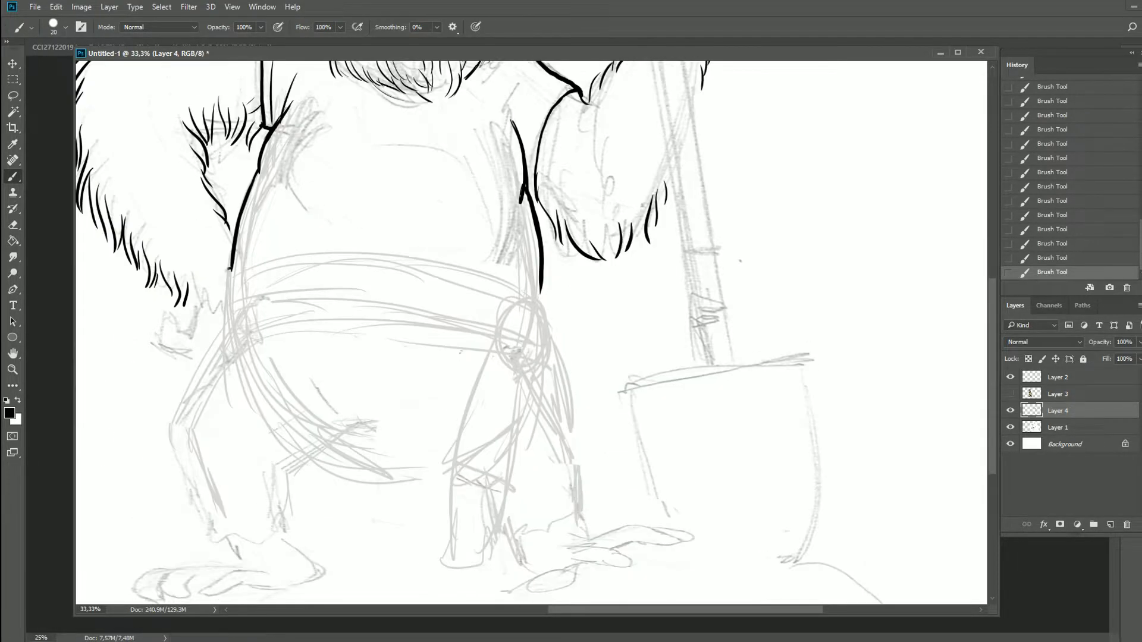
left_click_drag(282, 258, 529, 289)
mouse_move(226, 270)
left_mouse_down()
mouse_move(221, 324)
mouse_move(497, 327)
left_mouse_up()
left_click_drag(459, 279, 524, 290)
mouse_move(476, 298)
left_mouse_down()
mouse_move(513, 300)
mouse_move(538, 351)
left_mouse_up()
Step: Ink the sash's hanging ends with a fringe on the front one, and outline the right trouser leg
left_click_drag(521, 292, 525, 351)
left_click_drag(495, 340, 467, 423)
left_click_drag(535, 357, 511, 232)
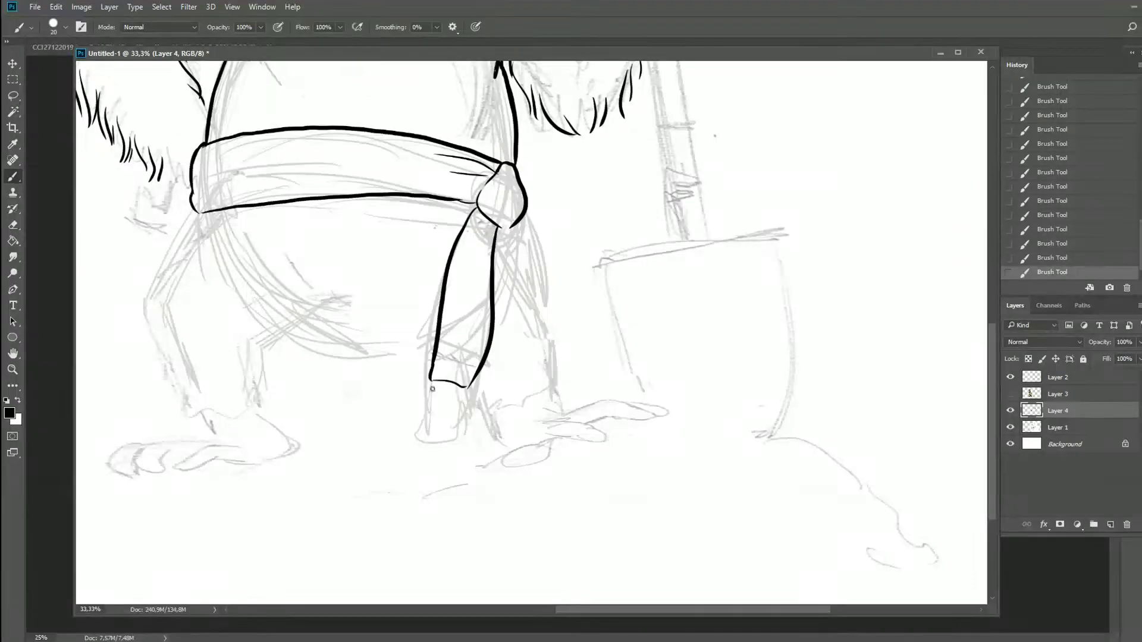
left_click_drag(429, 382, 434, 425)
left_click_drag(440, 383, 441, 425)
left_click_drag(449, 386, 451, 425)
left_click_drag(523, 208, 552, 306)
left_click_drag(509, 232, 547, 316)
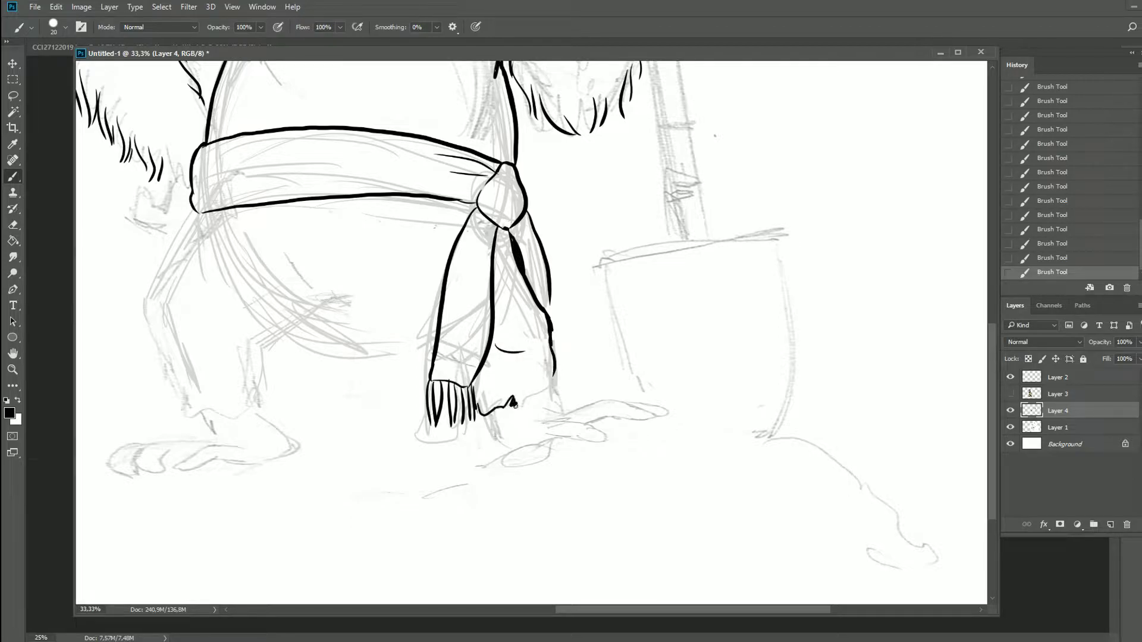
Step: Ink the belly's lower curve and the left trouser leg, erasing misplaced strokes along its outer edge
left_click_drag(209, 222, 375, 344)
left_click_drag(207, 229, 163, 317)
key("e")
left_click_drag(204, 232, 152, 334)
key("ctrl+minus")
key("b")
mouse_move(333, 238)
left_mouse_down()
mouse_move(311, 300)
mouse_move(319, 382)
mouse_move(337, 342)
mouse_move(429, 340)
left_mouse_up()
Step: Ink the left leg's ragged cuff and the left foot with its toes
key("ctrl+plus")
key("ctrl+plus")
mouse_move(469, 256)
left_mouse_down()
mouse_move(467, 321)
mouse_move(470, 293)
mouse_move(373, 305)
left_mouse_up()
key("ctrl+minus")
key("ctrl+plus")
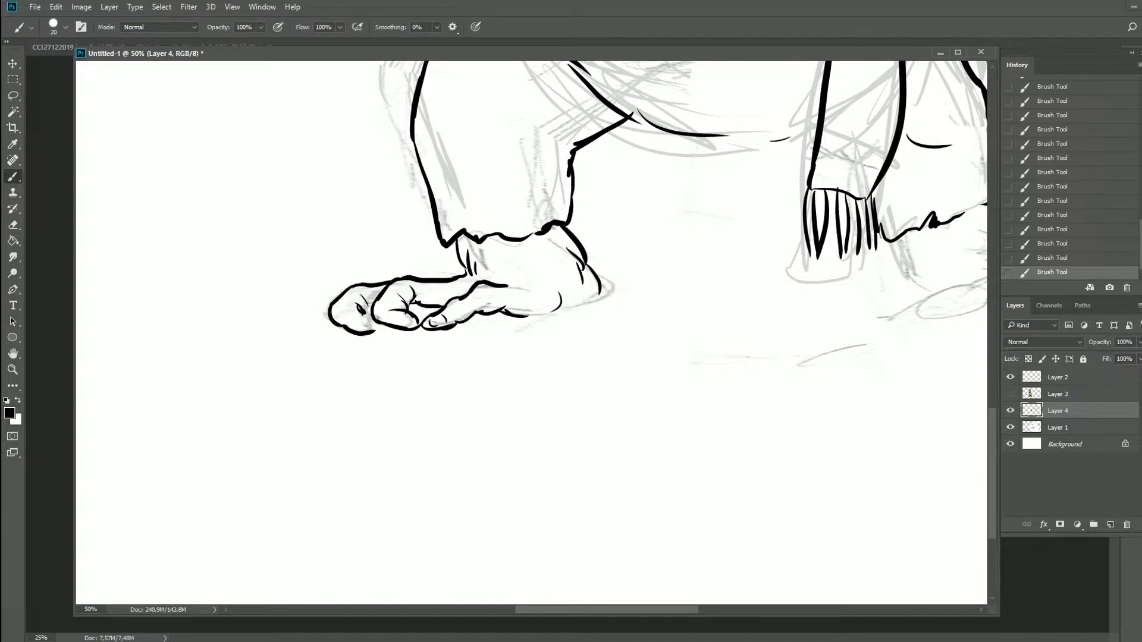
Step: Erase and redraw the front toe of the left foot and add fur strokes at the heel
key("e")
mouse_move(455, 306)
left_mouse_down()
mouse_move(434, 311)
mouse_move(517, 304)
mouse_move(423, 337)
left_mouse_up()
key("b")
mouse_move(506, 324)
left_mouse_down()
mouse_move(590, 306)
mouse_move(482, 291)
mouse_move(495, 325)
left_mouse_up()
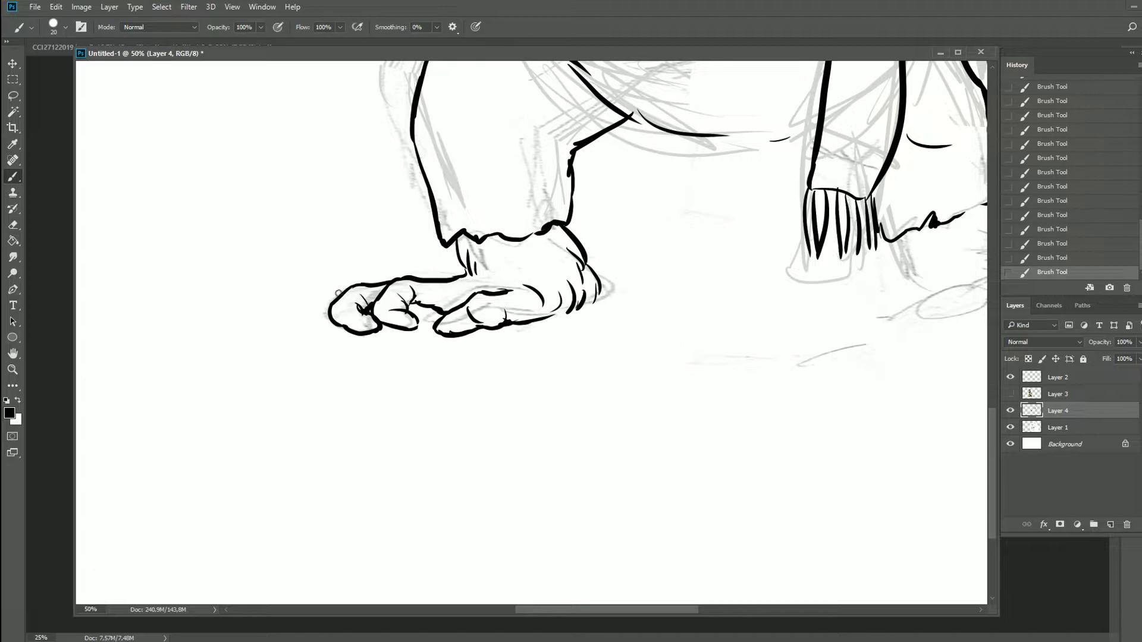
Step: Ink the left hand resting beside the sash and rework its curled fingers with the eraser and brush
key("ctrl+minus")
key("ctrl+minus")
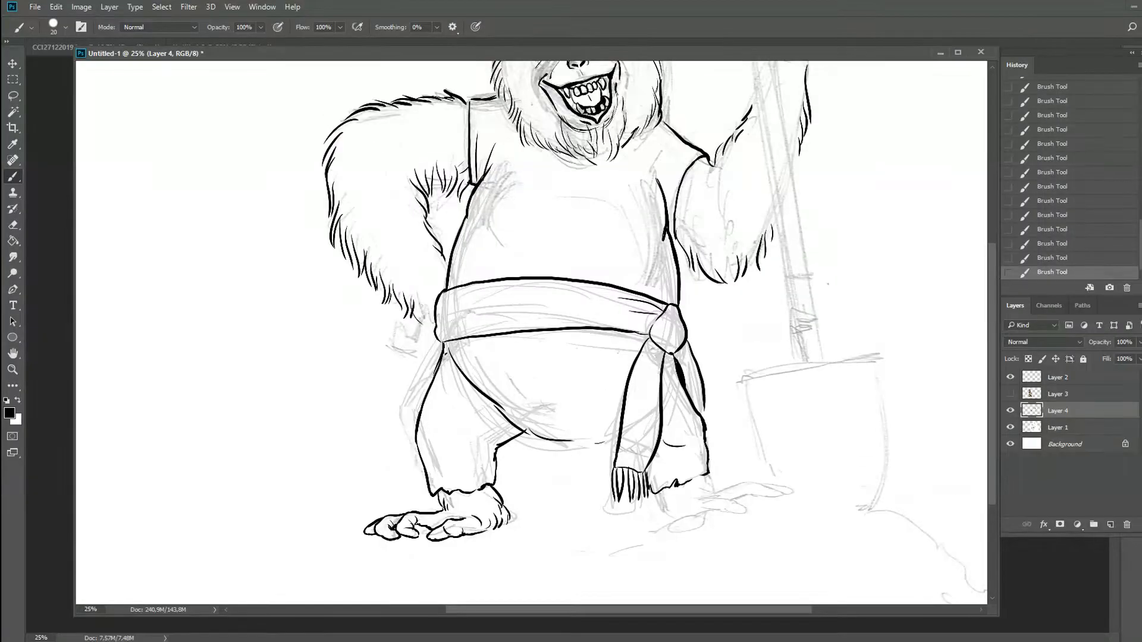
key("ctrl+plus")
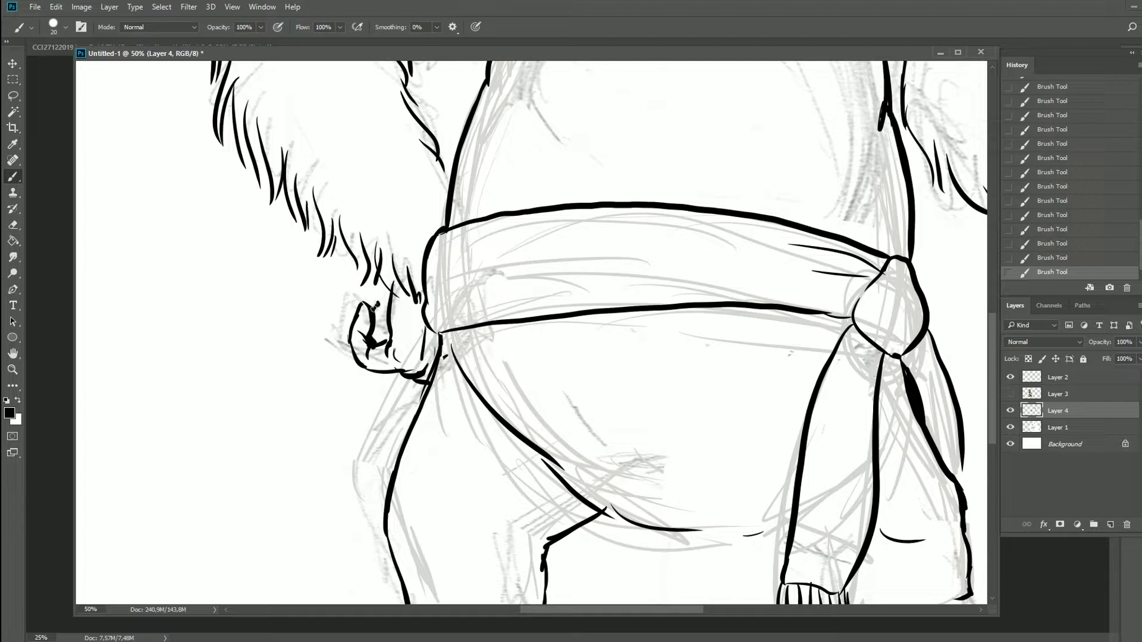
key("e")
mouse_move(357, 333)
left_mouse_down()
mouse_move(374, 356)
mouse_move(420, 366)
mouse_move(422, 386)
left_mouse_up()
key("b")
left_click(385, 380)
left_click_drag(377, 373, 402, 382)
left_click_drag(380, 378, 419, 384)
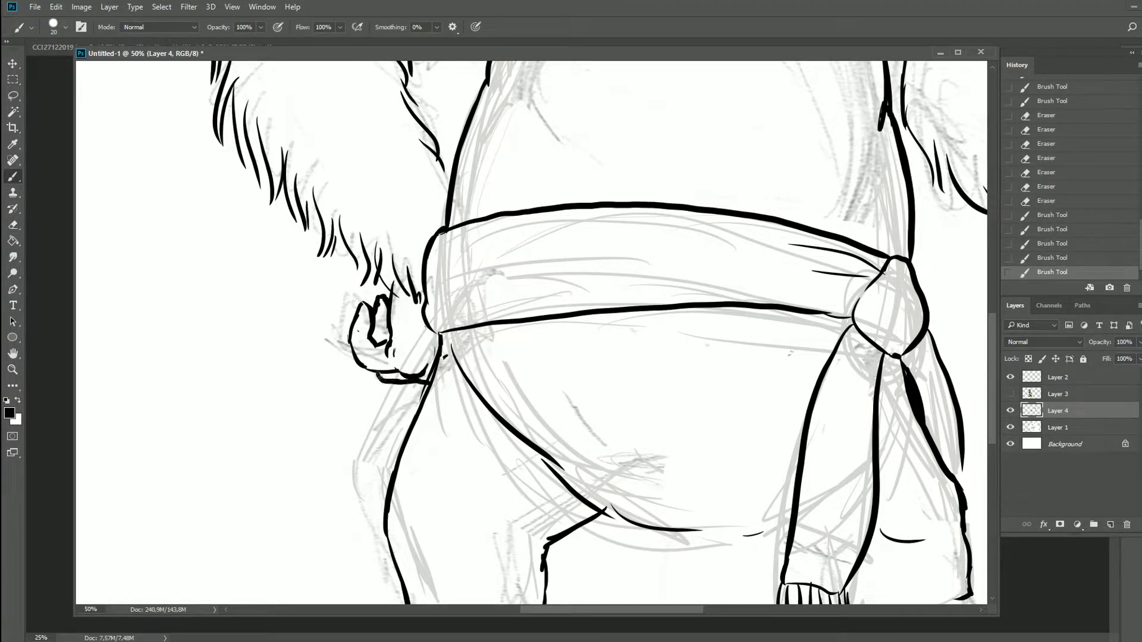
Step: Extend the belly's underside to the hanging sash and ink the right foot's heel fur and middle toe
left_click_drag(625, 295, 304, 63)
left_click_drag(402, 290, 451, 310)
mouse_move(439, 302)
left_mouse_down()
mouse_move(464, 313)
mouse_move(540, 237)
left_mouse_up()
left_click_drag(626, 326, 642, 381)
left_click_drag(642, 380, 587, 378)
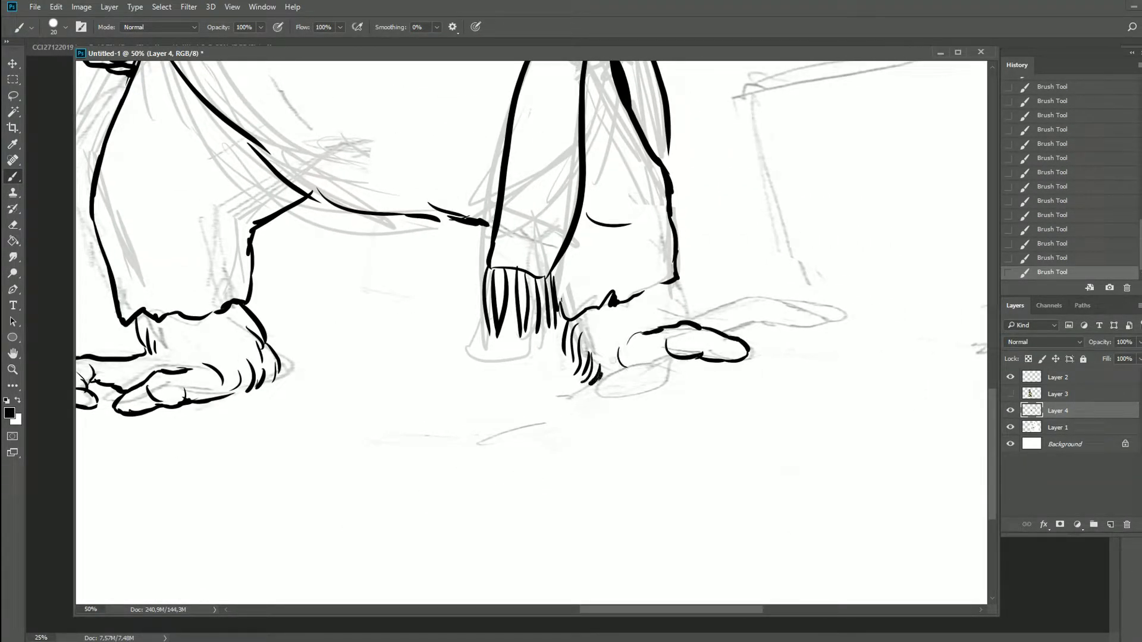
Step: Ink the long upper toe of the right foot with its rounded tip, erasing stray strokes
mouse_move(788, 329)
left_mouse_down()
mouse_move(833, 330)
mouse_move(848, 320)
mouse_move(823, 310)
left_mouse_up()
key("e")
mouse_move(732, 312)
left_mouse_down()
mouse_move(788, 323)
mouse_move(713, 306)
left_mouse_up()
key("b")
mouse_move(770, 297)
left_mouse_down()
mouse_move(842, 314)
mouse_move(849, 334)
left_mouse_up()
left_click_drag(834, 310, 858, 338)
left_click_drag(809, 345, 825, 336)
mouse_move(821, 357)
left_mouse_down()
mouse_move(873, 395)
mouse_move(726, 320)
mouse_move(770, 328)
left_mouse_up()
Step: Complete the lines between the right foot's upper and middle toes and join them to the trouser cuff
key("e")
key("b")
left_click_drag(702, 301, 762, 326)
mouse_move(709, 329)
left_mouse_down()
mouse_move(694, 328)
mouse_move(742, 339)
left_mouse_up()
left_click_drag(753, 315, 765, 334)
left_click_drag(739, 337, 765, 339)
left_click_drag(641, 386, 793, 383)
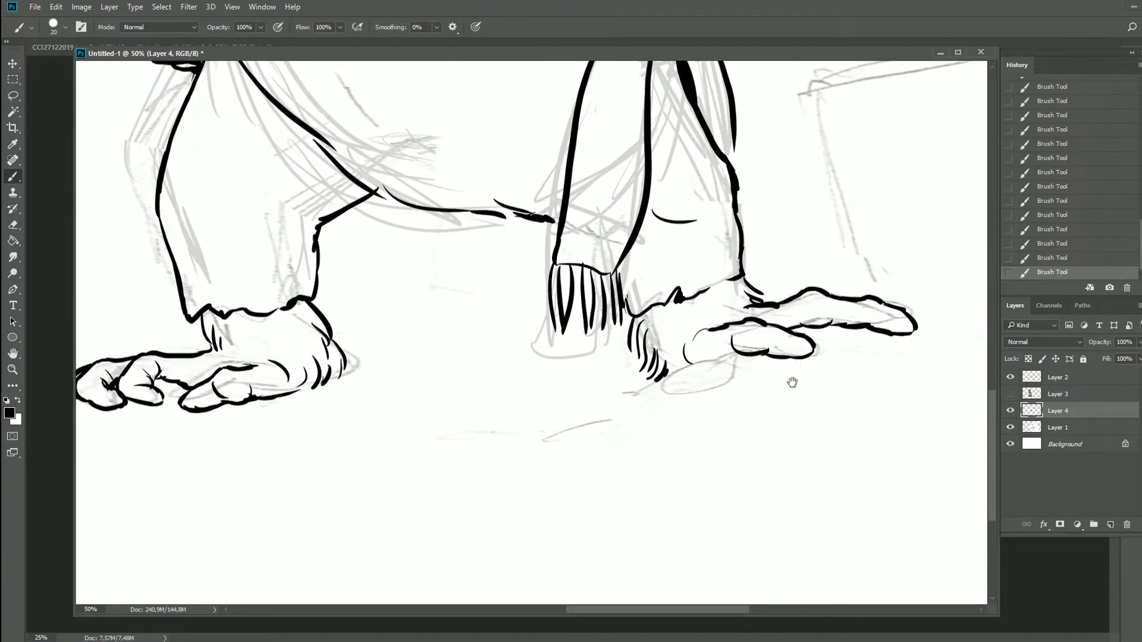
Step: Shorten the right foot's long upper toe by erasing its tip and redrawing the rounded end and upper contour
key("e")
left_click_drag(910, 306, 841, 333)
key("b")
mouse_move(823, 293)
left_mouse_down()
mouse_move(895, 315)
mouse_move(865, 330)
left_mouse_up()
left_click_drag(851, 325, 892, 326)
key("e")
key("b")
left_click_drag(792, 301, 816, 293)
left_click_drag(796, 297, 831, 291)
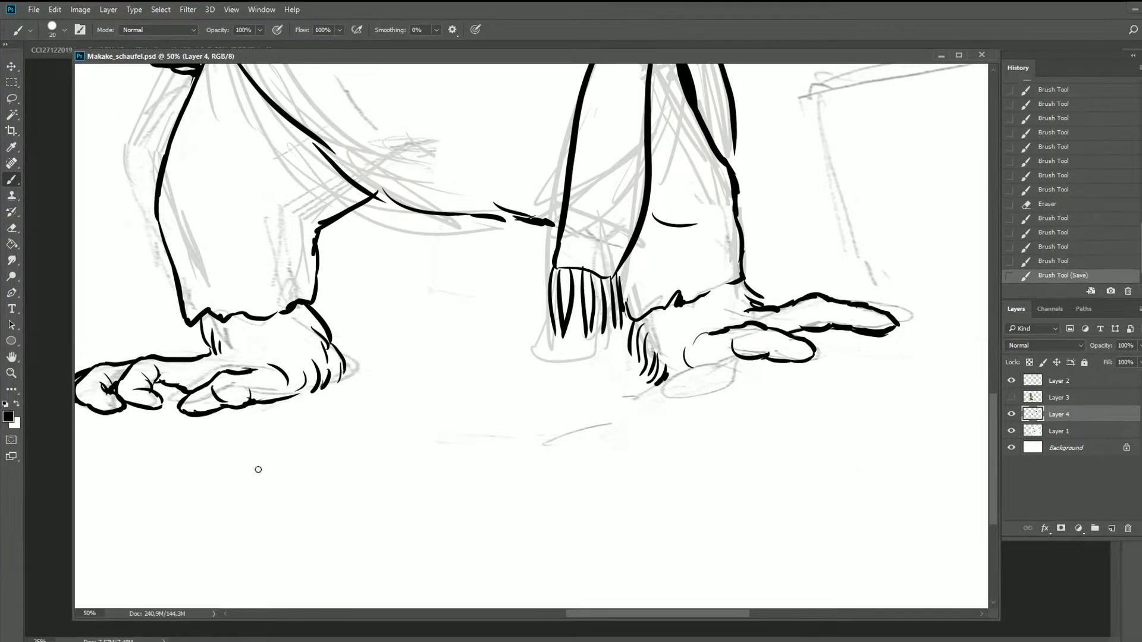
Step: Strengthen the contour strokes on the right foot around its cuff, instep and toes
left_click_drag(710, 354, 623, 355)
left_click_drag(672, 324, 730, 304)
mouse_move(728, 300)
left_mouse_down()
mouse_move(792, 315)
mouse_move(832, 345)
left_mouse_up()
left_click_drag(807, 336, 830, 366)
Step: Ink the right foot's lowest toe and the uneven ground line running beneath the foot
left_click_drag(622, 411, 675, 372)
left_click_drag(656, 389, 700, 370)
left_click_drag(635, 413, 645, 395)
left_click_drag(684, 368, 737, 388)
mouse_move(631, 391)
left_mouse_down()
mouse_move(547, 436)
mouse_move(426, 445)
left_mouse_up()
left_click_drag(690, 192, 550, 338)
scroll(550, 337, "down", 2)
scroll(535, 338, "up", 5)
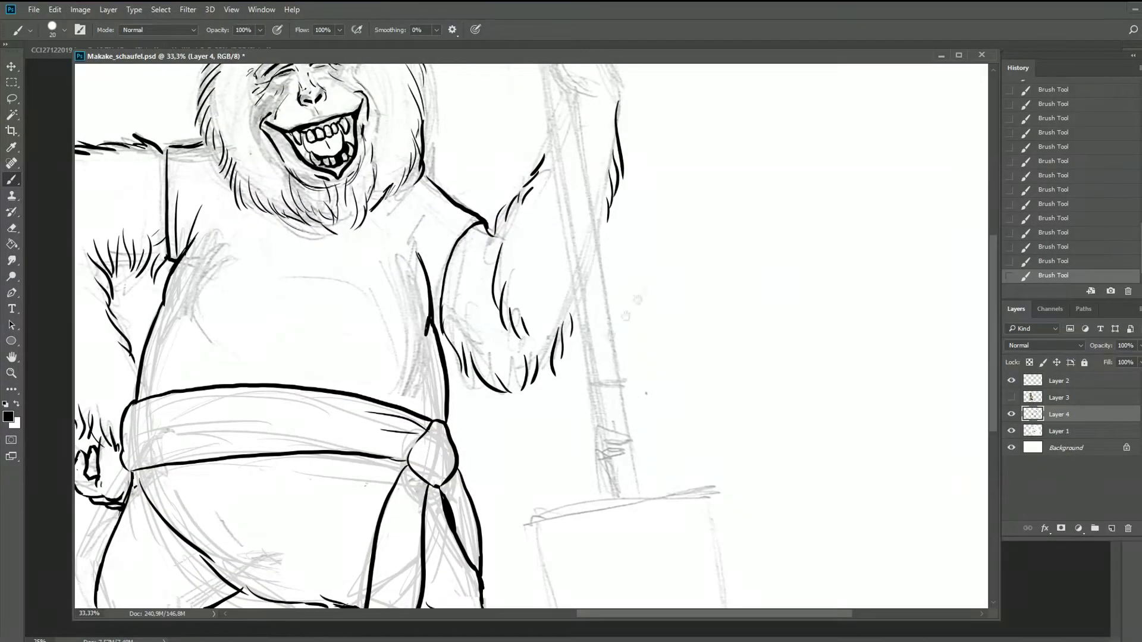
scroll(483, 358, "up", 1)
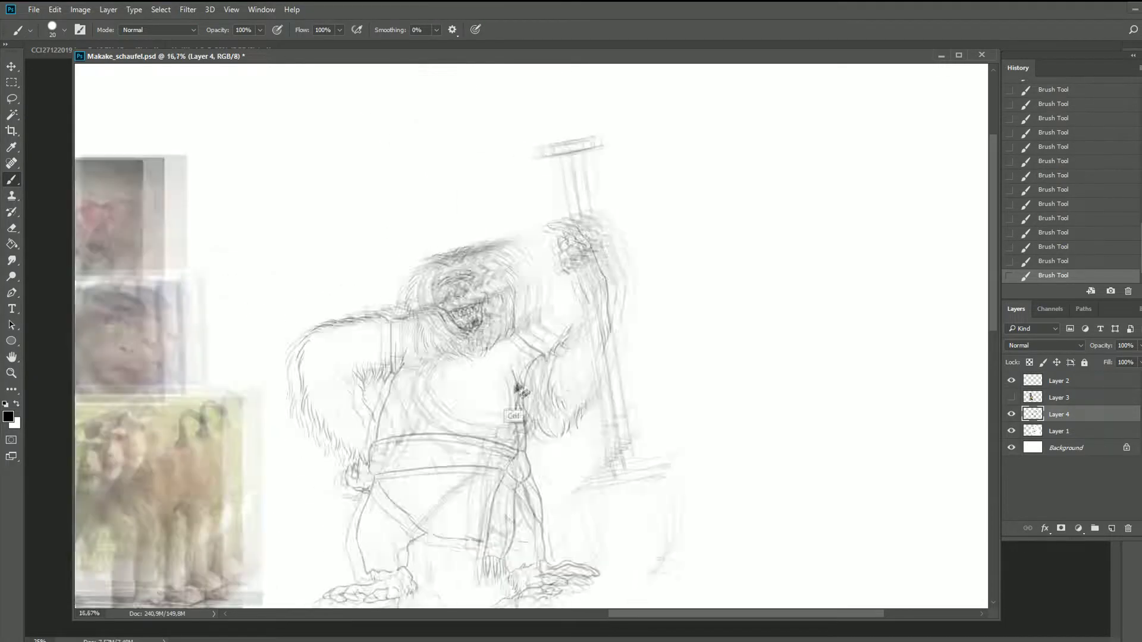
Step: Try to draw a straight vertical line for the shovel handle in the empty area beside the ape
left_click(765, 124)
left_click(765, 413, "shift")
key("ctrl+z")
left_click_drag(772, 133, 777, 357)
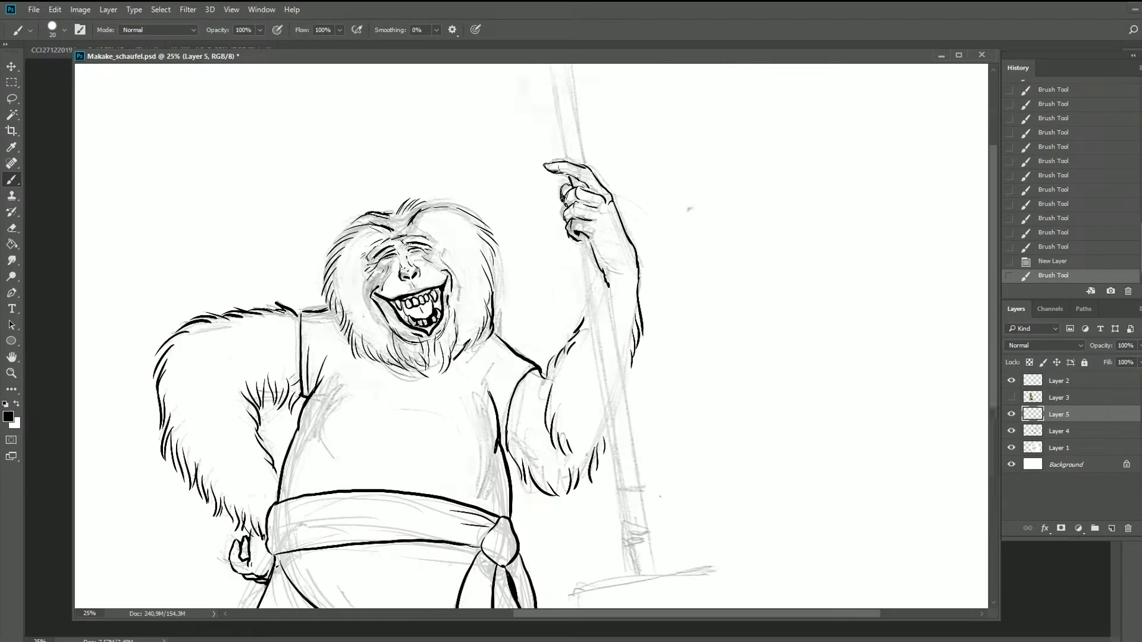
Step: Set the brush size to 23 and draw a long straight vertical line beside the ape on Layer 5
right_click(710, 215)
left_click_drag(773, 238, 779, 238)
key("Return")
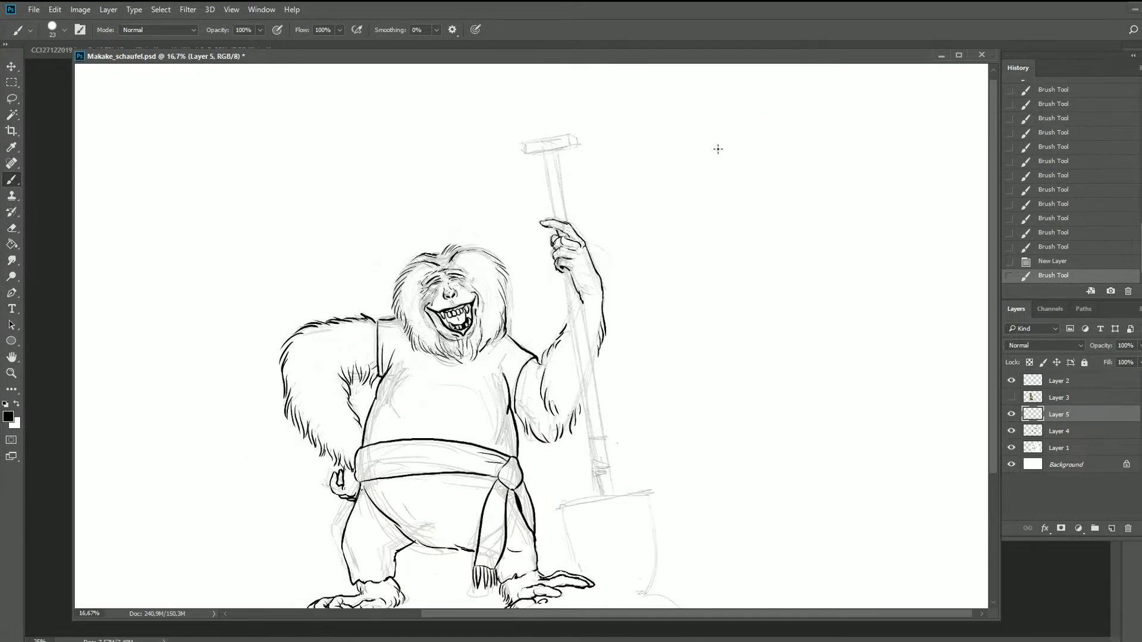
left_click_drag(708, 140, 708, 464)
Step: Move the straight line onto the sketched shovel handle and rotate it to -9.34° along the handle's left edge
key("v")
left_click_drag(709, 224, 615, 261)
key("ctrl+t")
left_click_drag(574, 469, 587, 500)
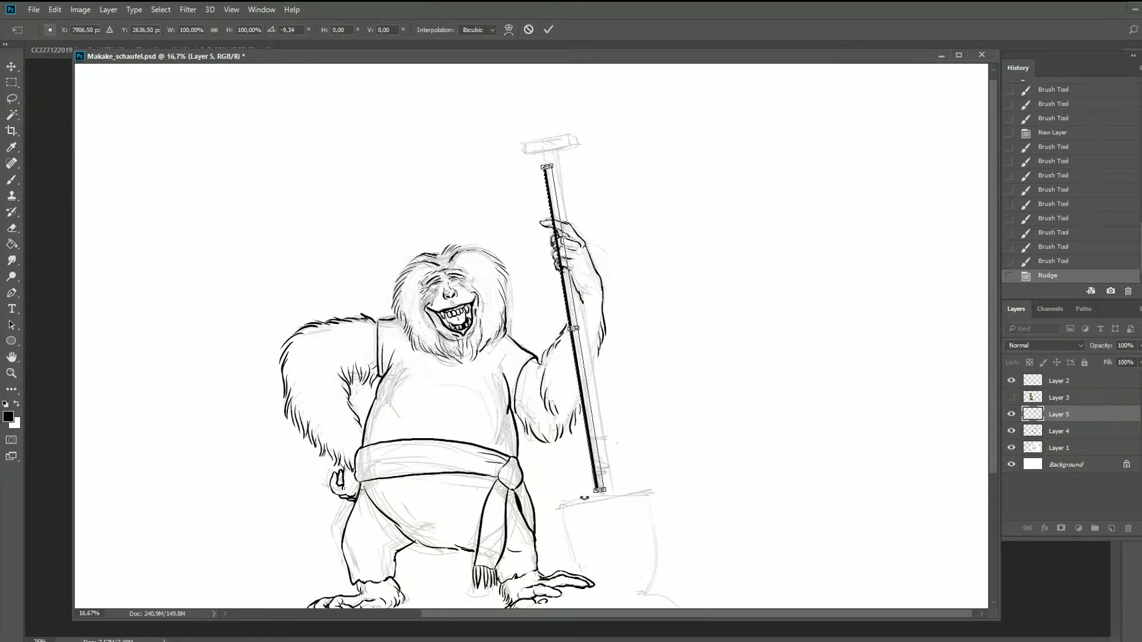
scroll(544, 356, "up", 3)
scroll(544, 386, "down", 1)
left_click_drag(538, 400, 547, 424)
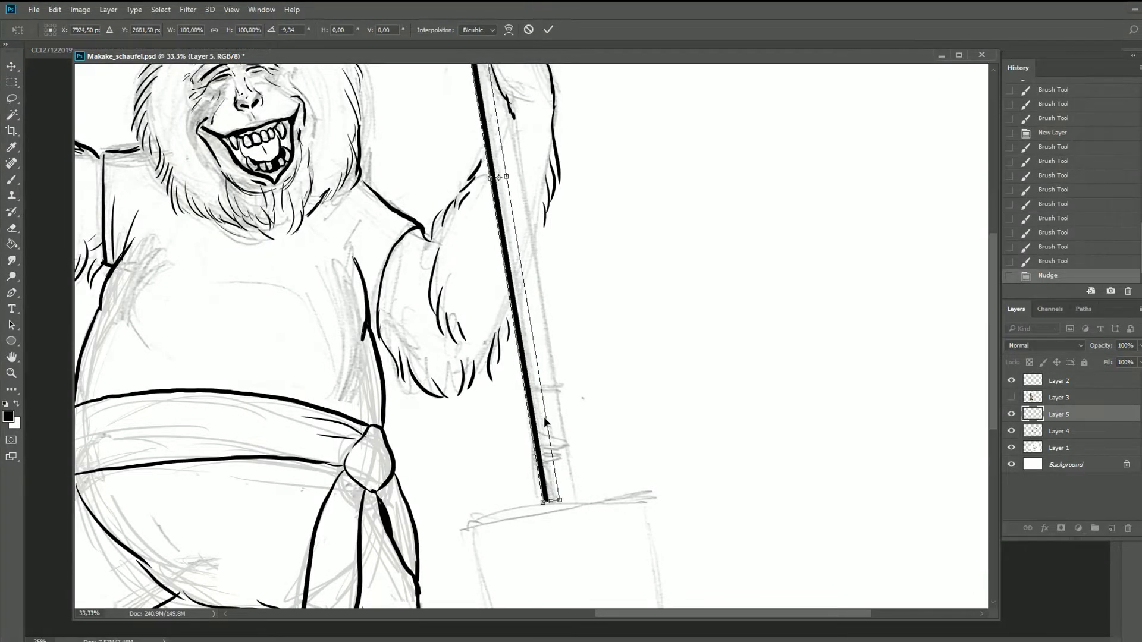
scroll(547, 423, "down", 2)
key("Return")
Step: Stretch the handle line so it spans from the sketched grip down to the blade
key("ctrl+t")
left_click_drag(563, 95, 563, 75)
mouse_move(607, 415)
left_mouse_down()
mouse_move(597, 424)
mouse_move(613, 425)
left_mouse_up()
key("Return")
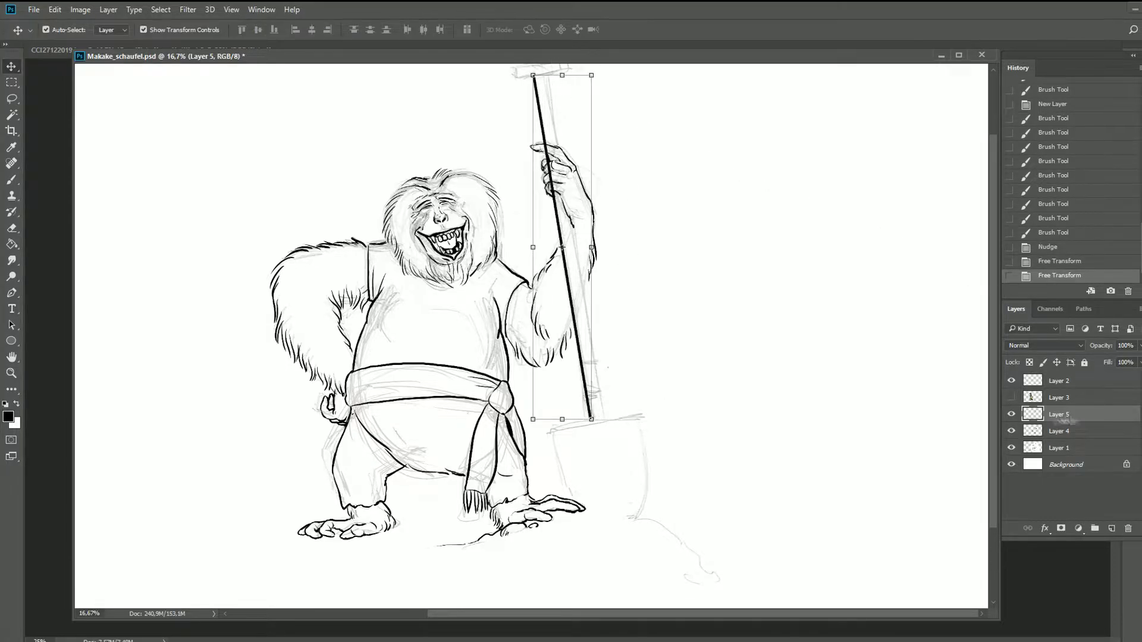
Step: Narrow the handle line's width to about 74% and adjust its placement to follow the sketched edge
key("ctrl+plus")
scroll(575, 419, "up", 5)
left_click_drag(576, 419, 546, 427)
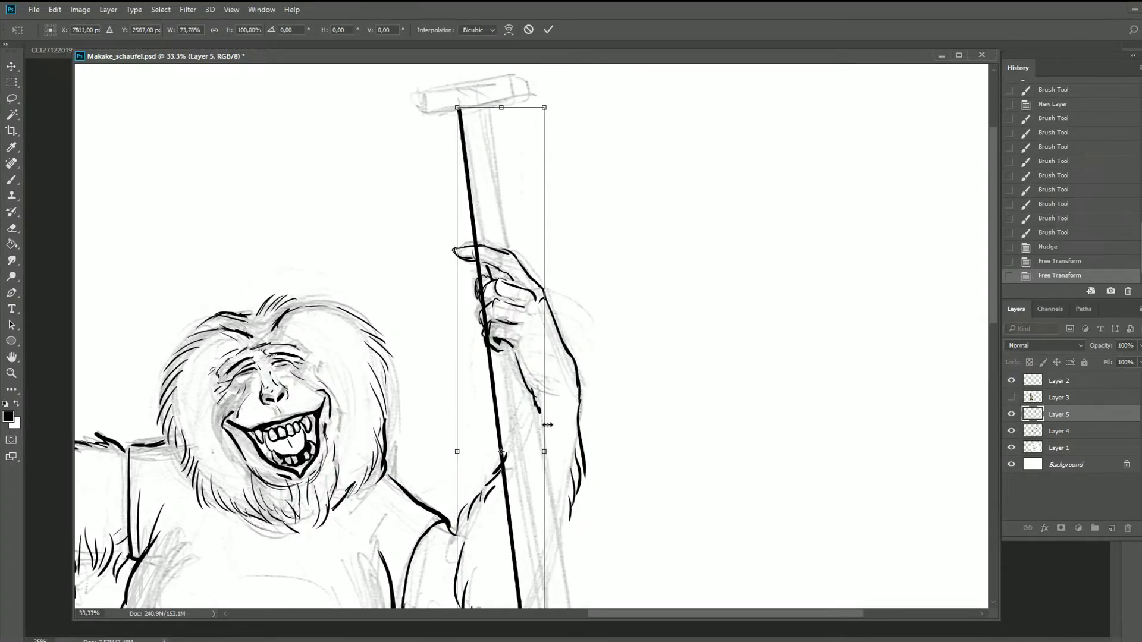
key("Return")
key("ctrl+minus")
left_click_drag(537, 112, 578, 220)
key("ctrl+minus")
key("Return")
Step: Duplicate the handle line, shift the copy right to form the opposite edge, and merge it down into Layer 5
key("ctrl+j")
left_click_drag(547, 360, 579, 355)
key("ctrl+z")
key("shift+Right")
key("shift+Right")
key("shift+Right")
key("shift+Right")
key("shift+Right")
key("shift+Right")
key("shift+Right")
key("shift+Right")
key("shift+Right")
key("shift+Right")
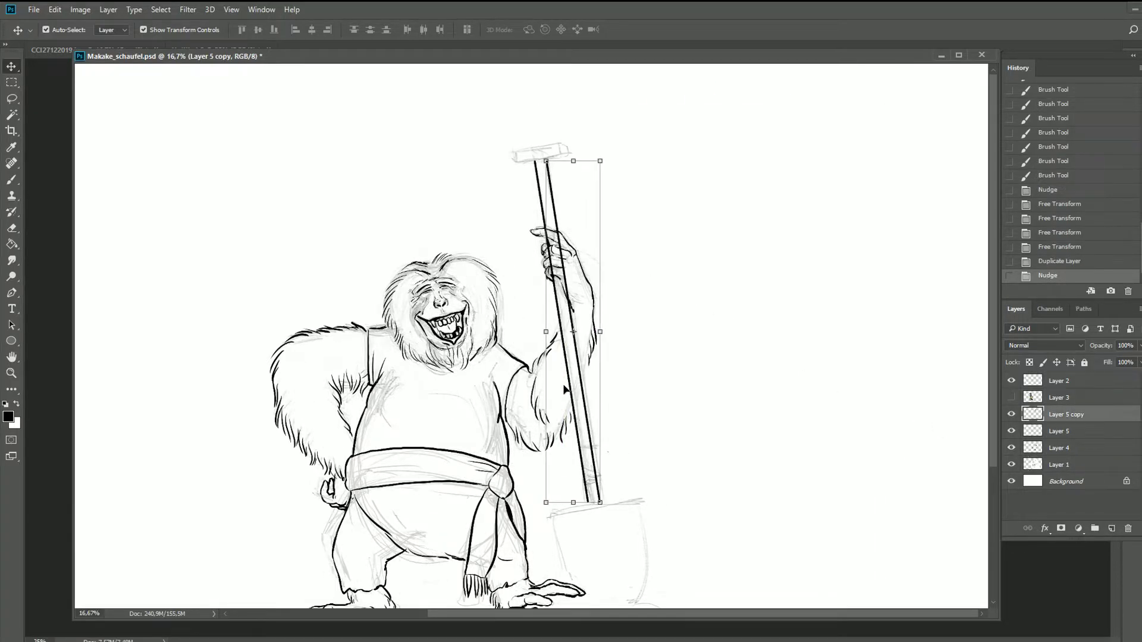
left_click(108, 9)
left_click(125, 443)
Step: Erase the handle lines where the fingers overlap them, trim the lower end at the blade, and merge into Layer 4
scroll(654, 261, "up", 2)
key("e")
left_click_drag(455, 232, 458, 241)
mouse_move(476, 229)
left_mouse_down()
mouse_move(483, 254)
mouse_move(463, 298)
mouse_move(472, 285)
left_mouse_up()
left_click_drag(515, 255, 516, 275)
scroll(535, 333, "up", 3)
scroll(535, 333, "down", 10)
left_click_drag(420, 289, 433, 303)
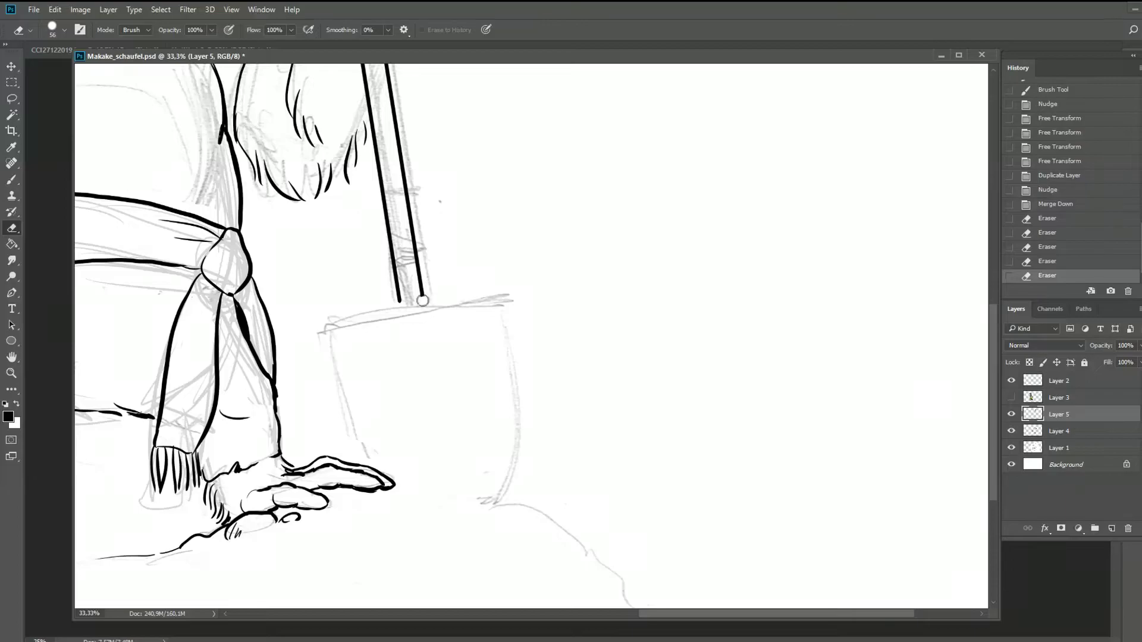
left_click(109, 9)
left_click(148, 441)
Step: Ink the slanted joint on the lower handle and the shovel blade's top edge with its end caps and both curved sides
key("b")
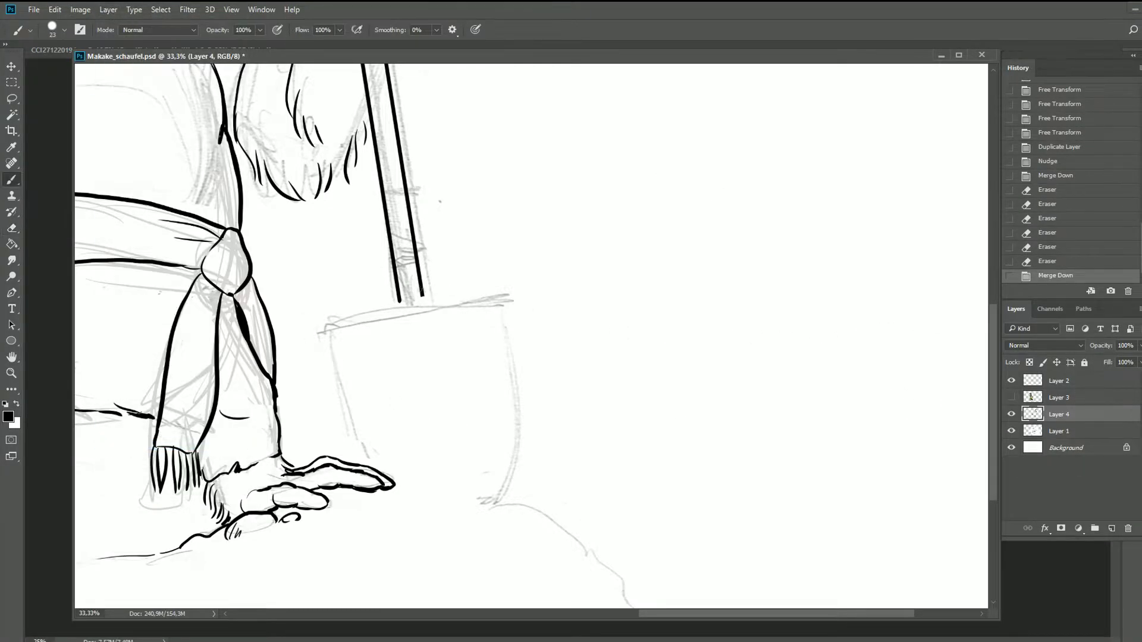
left_click_drag(391, 233, 412, 218)
mouse_move(394, 301)
left_mouse_down()
mouse_move(399, 308)
mouse_move(336, 326)
left_mouse_up()
left_click_drag(422, 296, 505, 295)
mouse_move(348, 321)
left_mouse_down()
mouse_move(324, 339)
mouse_move(347, 337)
left_mouse_up()
left_click_drag(333, 344, 364, 466)
left_click_drag(504, 294, 507, 304)
key("ctrl+z")
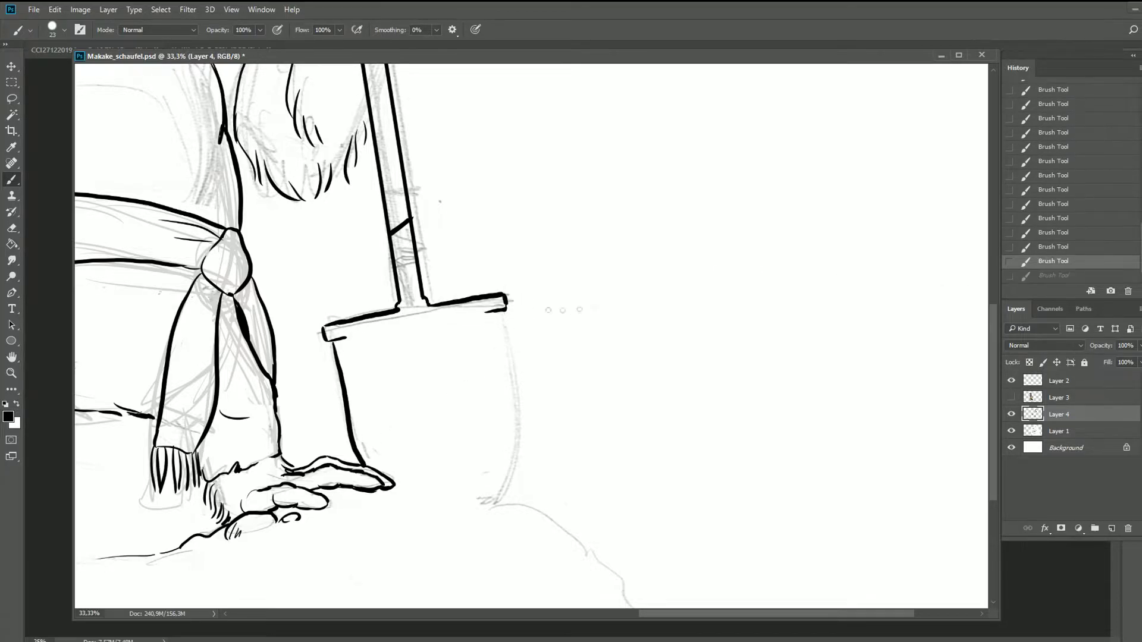
left_click_drag(506, 343, 489, 498)
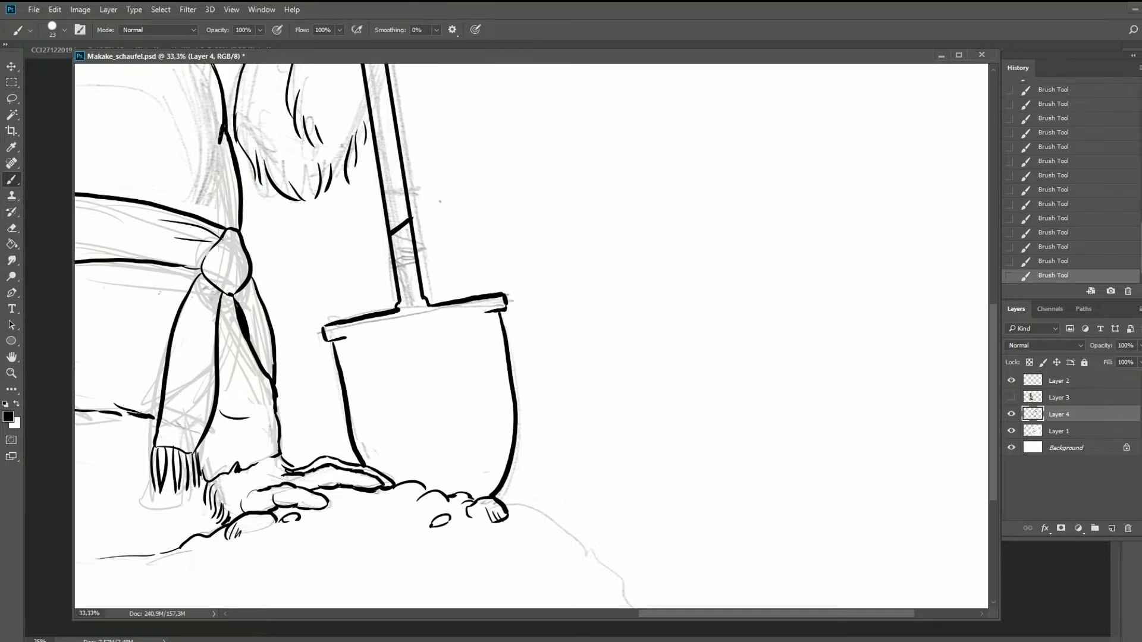
Step: Ink the crossbar grip at the top of the shovel handle and hide the Layer 1 sketch
left_click_drag(410, 107, 440, 570)
mouse_move(410, 176)
left_mouse_down()
mouse_move(409, 116)
mouse_move(427, 315)
left_mouse_up()
mouse_move(300, 223)
left_mouse_down()
mouse_move(306, 244)
mouse_move(406, 204)
left_mouse_up()
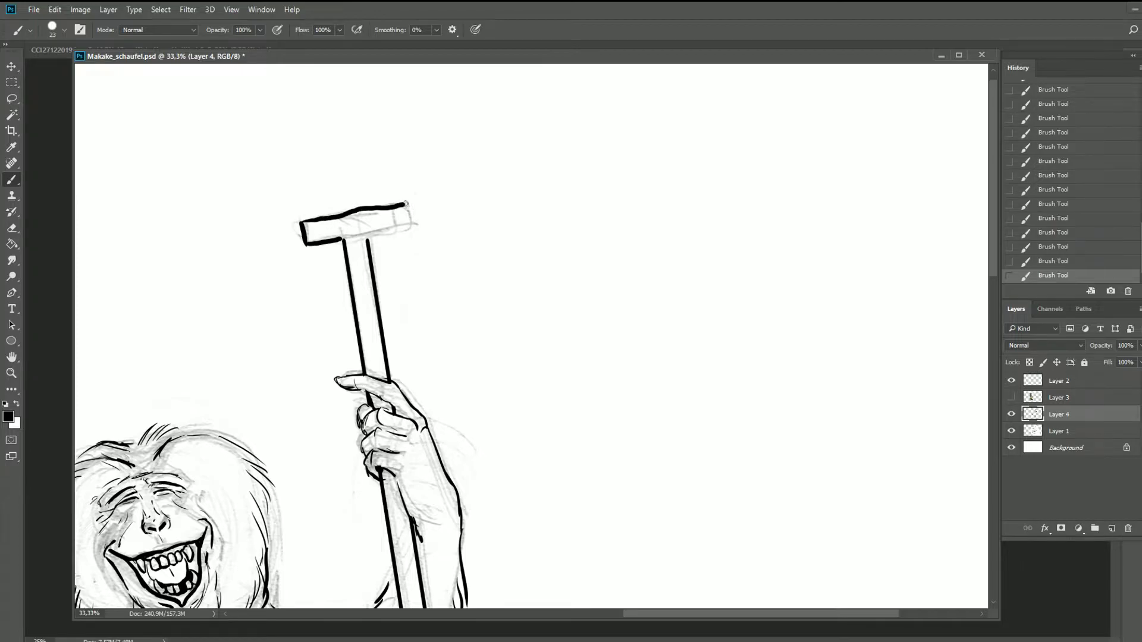
key("ctrl+0")
left_click(1011, 430)
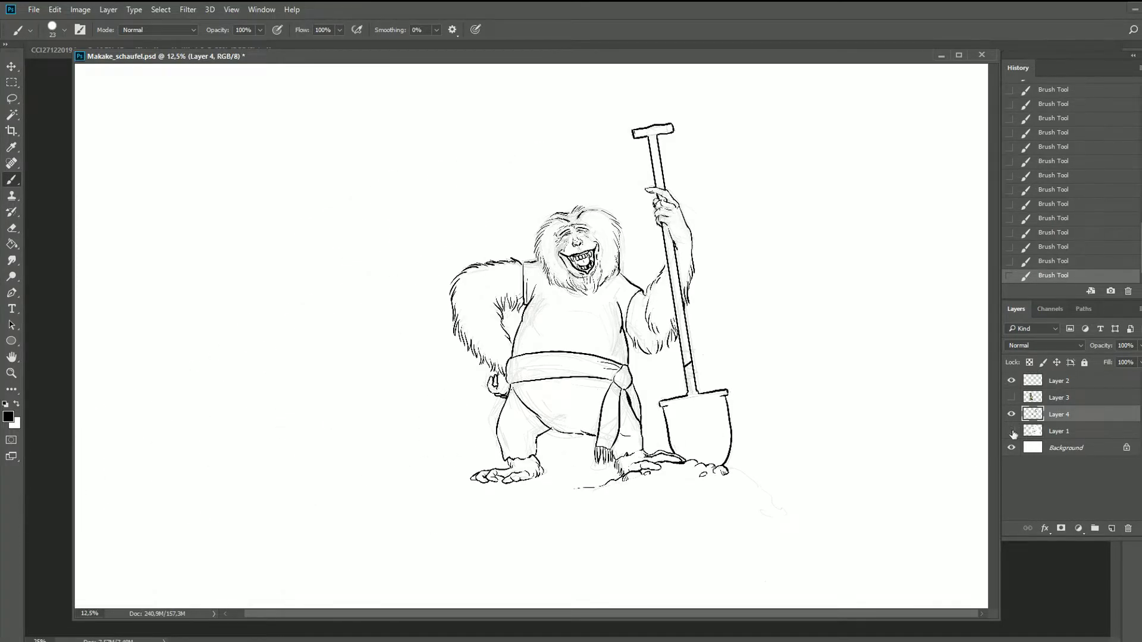
Step: Set the brush size to 20 and thicken the hair tufts along the top of the ape's head
scroll(445, 483, "up", 5)
scroll(445, 482, "up", 2)
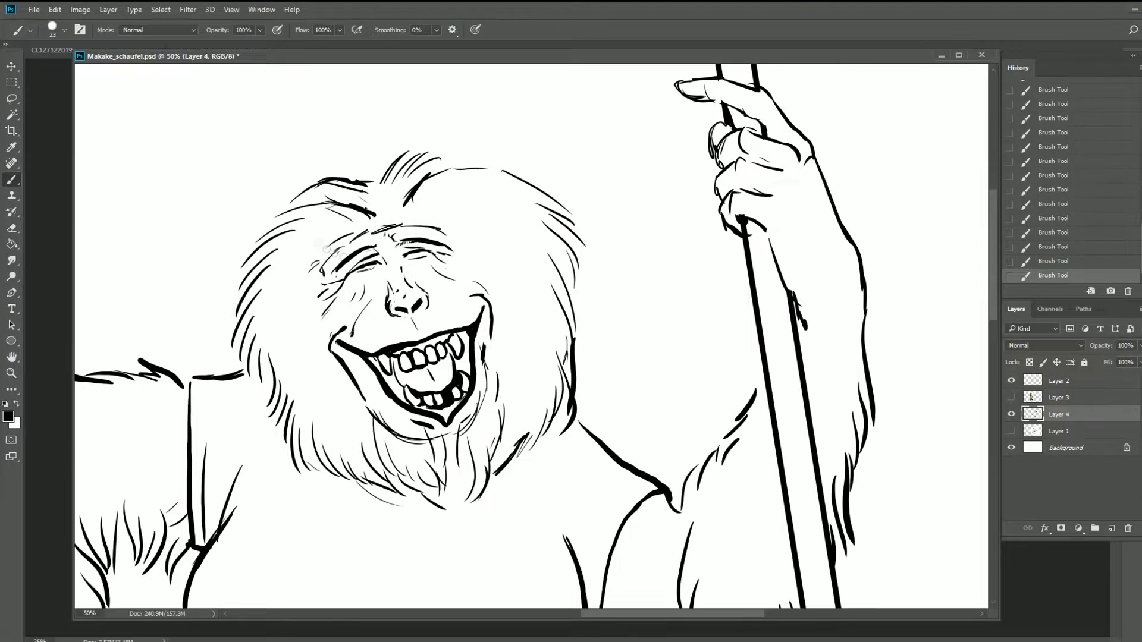
right_click(475, 160)
key("Return")
mouse_move(246, 159)
left_mouse_down()
mouse_move(291, 132)
mouse_move(344, 138)
mouse_move(348, 98)
left_mouse_up()
mouse_move(366, 132)
left_mouse_down()
mouse_move(380, 95)
mouse_move(458, 114)
left_mouse_up()
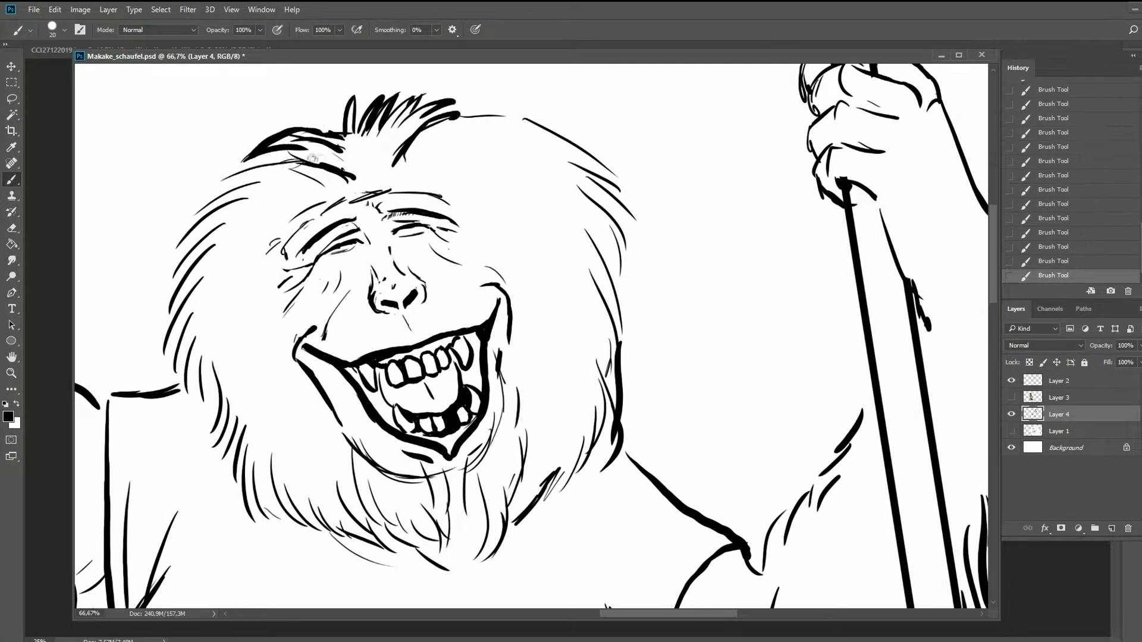
Step: Set the brush size to 17 and ink heavier fur strokes down the left side of the head
key("e")
mouse_move(333, 202)
left_mouse_down()
mouse_move(291, 166)
mouse_move(357, 155)
mouse_move(199, 196)
left_mouse_up()
key("b")
right_click(284, 176)
left_click_drag(405, 202, 398, 202)
key("Return")
left_click_drag(204, 210, 183, 232)
left_click_drag(195, 221, 167, 288)
mouse_move(181, 274)
left_mouse_down()
mouse_move(165, 381)
mouse_move(184, 404)
left_mouse_up()
mouse_move(211, 398)
left_mouse_down()
mouse_move(193, 434)
mouse_move(199, 469)
left_mouse_up()
mouse_move(223, 440)
left_mouse_down()
mouse_move(205, 478)
mouse_move(217, 484)
left_mouse_up()
left_click_drag(243, 469, 231, 496)
left_click_drag(210, 303, 205, 333)
left_click_drag(220, 324, 223, 360)
left_click_drag(455, 236, 447, 313)
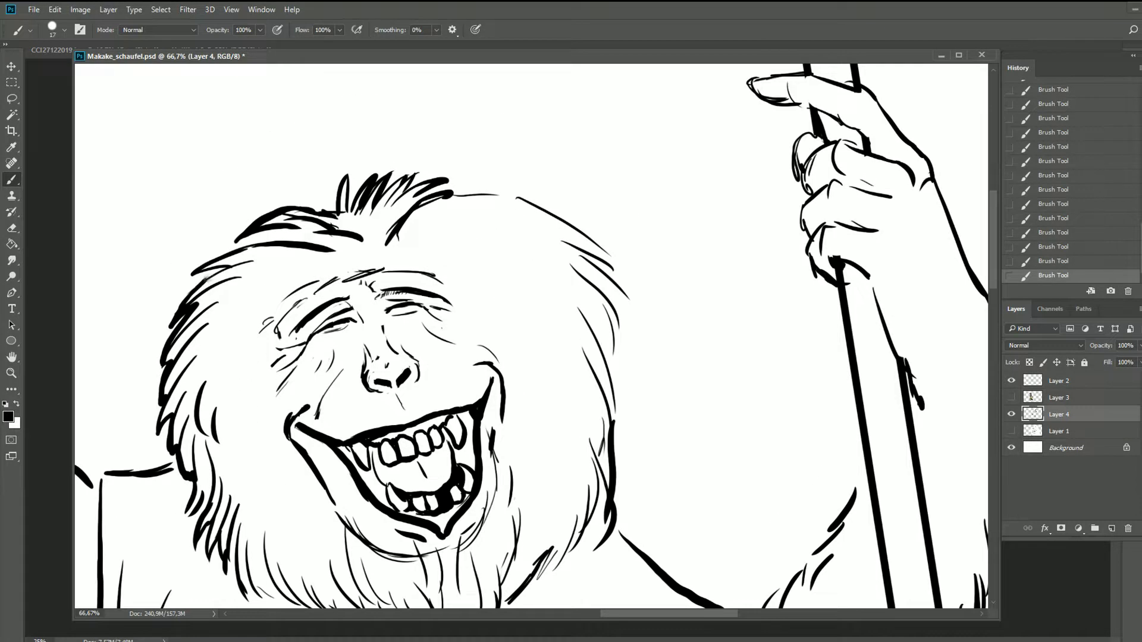
Step: Thicken the fur outline along the right side of the head and add inner hair strokes
mouse_move(420, 219)
left_mouse_down()
mouse_move(493, 181)
mouse_move(523, 200)
mouse_move(611, 265)
mouse_move(615, 351)
left_mouse_up()
mouse_move(597, 312)
left_mouse_down()
mouse_move(625, 381)
mouse_move(586, 271)
mouse_move(594, 357)
left_mouse_up()
left_click_drag(576, 326, 589, 385)
left_click_drag(527, 249, 564, 300)
left_click_drag(538, 289, 562, 324)
mouse_move(525, 320)
left_mouse_down()
mouse_move(550, 371)
mouse_move(523, 479)
left_mouse_up()
left_click_drag(568, 475, 606, 365)
Step: Ink the pointed beard outline below the chin and fill it with hair strands
mouse_move(532, 291)
left_mouse_down()
mouse_move(526, 392)
mouse_move(499, 438)
mouse_move(481, 443)
left_mouse_up()
left_click_drag(330, 324, 449, 466)
left_click_drag(470, 428, 458, 481)
left_click_drag(455, 372, 452, 429)
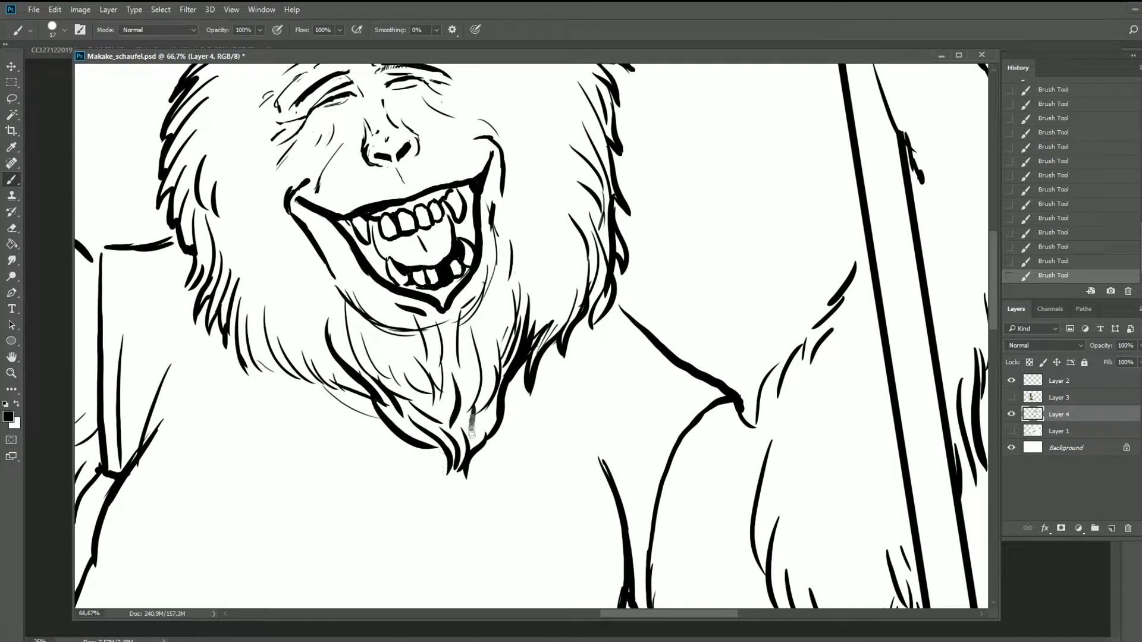
left_click_drag(502, 273, 491, 318)
left_click_drag(475, 404, 470, 434)
Step: Reinforce the chin contour around the open mouth and erase stray lines along the jaw and upper beard
left_click_drag(497, 223, 479, 312)
left_click_drag(342, 294, 414, 333)
key("e")
right_click(599, 191)
key("Escape")
left_click_drag(484, 238, 479, 288)
left_click_drag(478, 288, 413, 328)
left_click_drag(452, 321, 437, 327)
left_click_drag(386, 359, 383, 375)
left_click_drag(393, 357, 377, 405)
left_click(431, 341)
left_click_drag(431, 341, 455, 330)
mouse_move(446, 339)
left_mouse_down()
mouse_move(425, 348)
mouse_move(440, 321)
left_mouse_up()
Step: Redraw the thick lower chin line and add short fur marks across the jaw on both sides of the mouth
key("b")
mouse_move(452, 316)
left_mouse_down()
mouse_move(473, 303)
mouse_move(452, 333)
left_mouse_up()
left_click_drag(410, 333, 446, 340)
left_click_drag(340, 265, 321, 280)
left_click_drag(342, 279, 324, 292)
left_click_drag(512, 240, 532, 246)
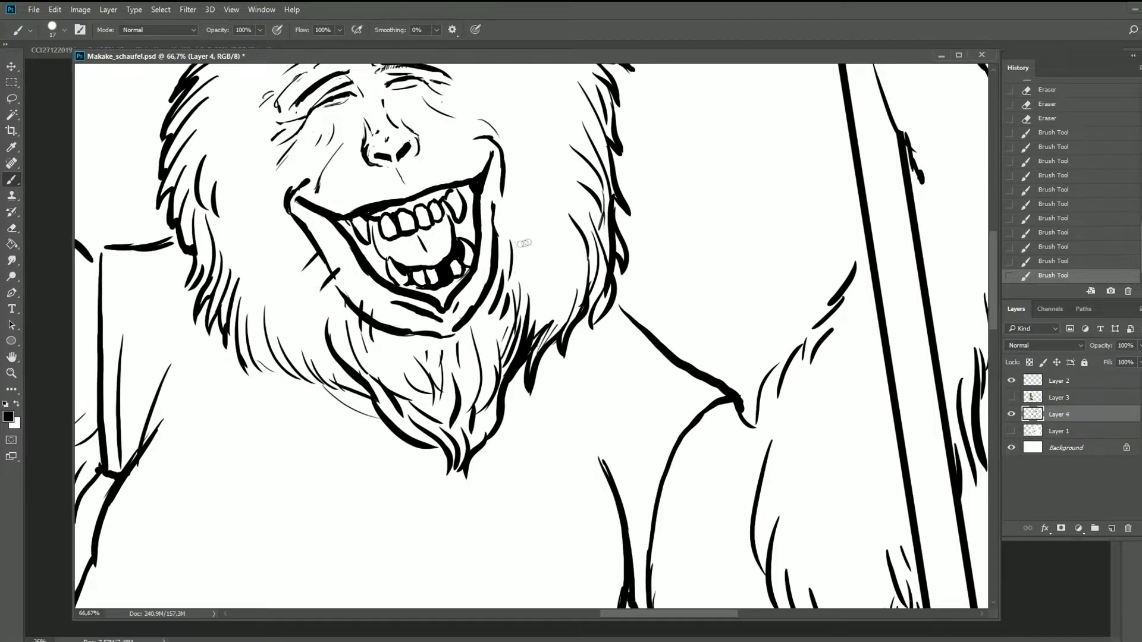
left_click_drag(490, 197, 505, 206)
left_click_drag(489, 220, 513, 225)
Step: Ink short hairs along the brow ridge and a curved contour around the right eye and cheek
scroll(357, 267, "up", 4)
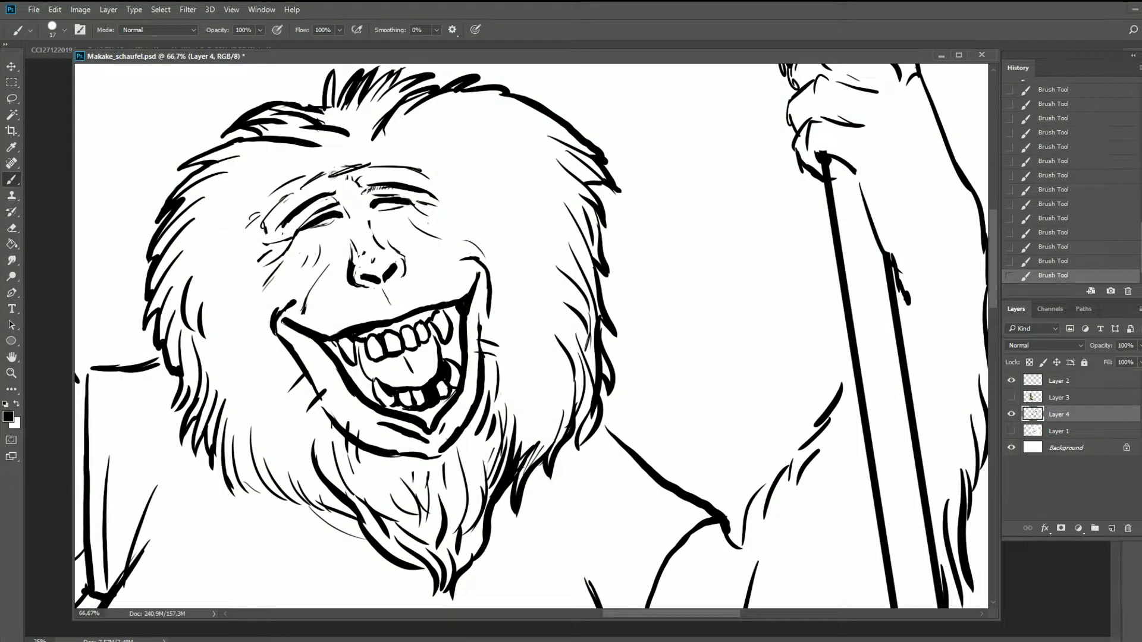
left_click_drag(238, 235, 273, 202)
mouse_move(262, 207)
left_mouse_down()
mouse_move(315, 171)
mouse_move(422, 153)
left_mouse_up()
mouse_move(404, 167)
left_mouse_down()
mouse_move(441, 181)
mouse_move(473, 250)
left_mouse_up()
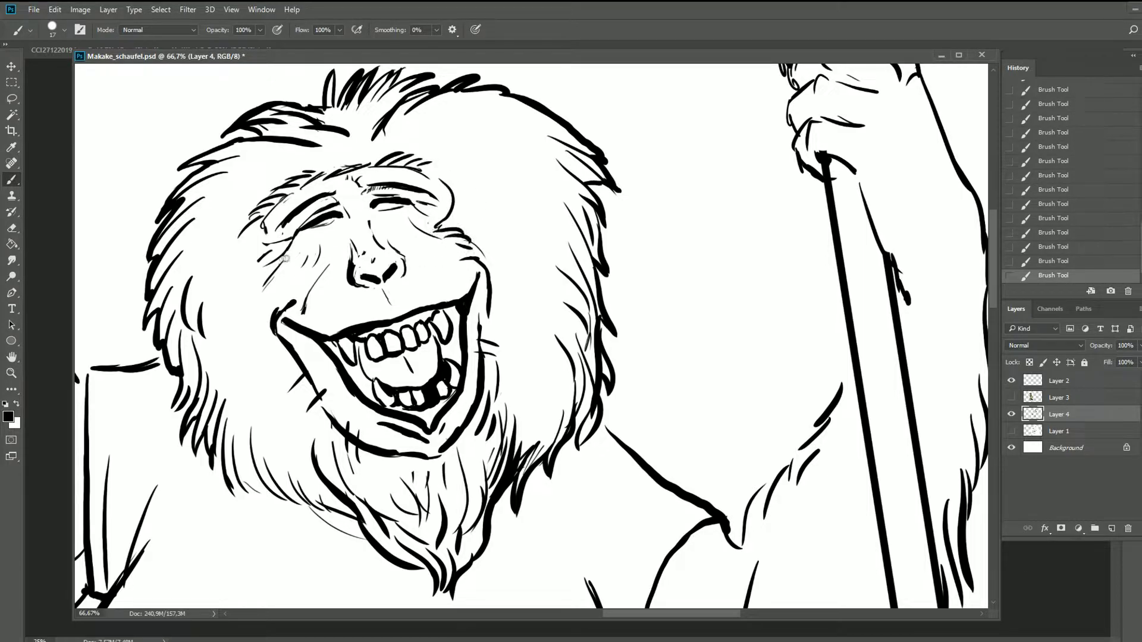
Step: Ink the contour of the left cheek and erase stray sketch lines around the eyes, nose and cheek
left_click_drag(285, 232, 285, 327)
key("e")
left_click_drag(264, 262, 285, 243)
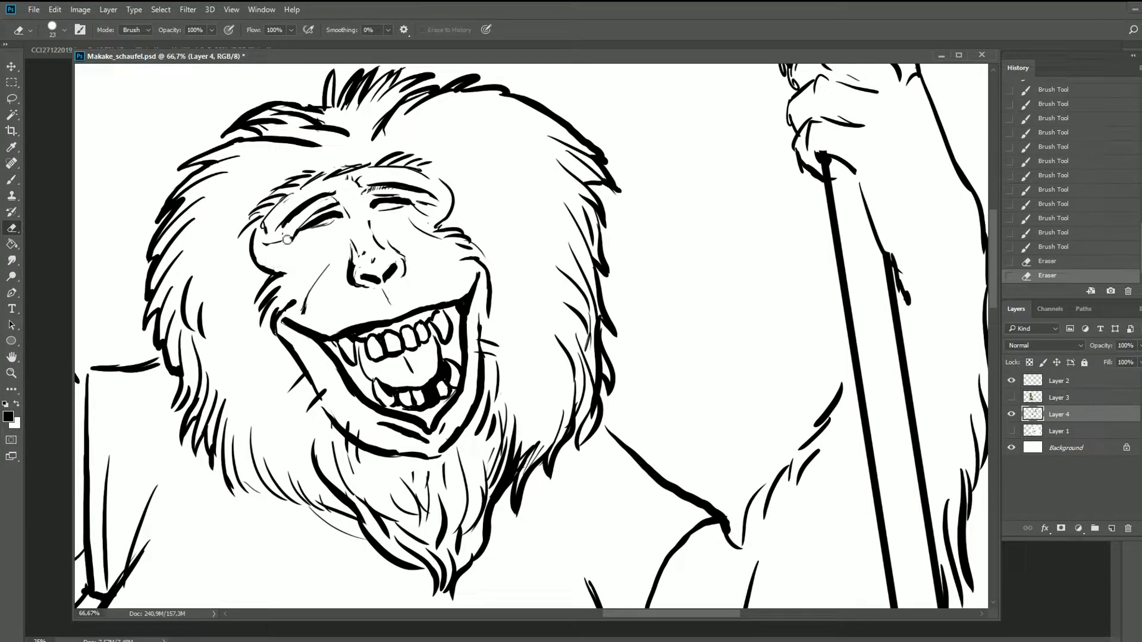
left_click_drag(416, 205, 410, 223)
left_click_drag(347, 257, 342, 264)
mouse_move(327, 268)
left_mouse_down()
mouse_move(304, 312)
mouse_move(318, 289)
left_mouse_up()
Step: Ink short contour strokes below both eyes and along the bridge of the nose
key("b")
left_click_drag(292, 238, 270, 254)
left_click_drag(408, 199, 429, 211)
left_click_drag(357, 193, 339, 202)
left_click_drag(368, 197, 371, 230)
Step: Add short fur strokes beside the right cheek and along the left side of the face
left_click_drag(464, 241, 503, 229)
left_click_drag(476, 230, 521, 213)
left_click_drag(262, 329, 244, 380)
left_click_drag(281, 364, 260, 419)
left_click_drag(416, 357, 368, 205)
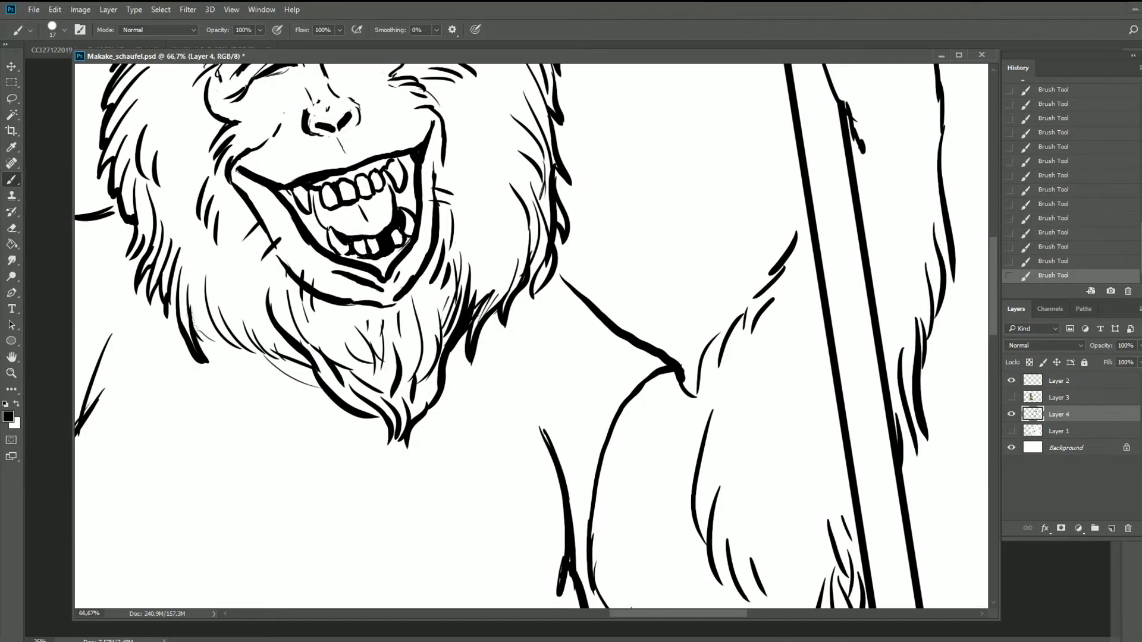
Step: Ink fur strands below the shirt sleeve and along the inner side of the left arm
key("ctrl+minus")
left_click_drag(263, 389, 362, 403)
key("ctrl+plus")
left_click_drag(327, 277, 398, 260)
left_click_drag(280, 301, 432, 194)
left_click_drag(450, 441, 484, 383)
left_click_drag(399, 431, 410, 395)
mouse_move(406, 425)
left_mouse_down()
mouse_move(378, 360)
mouse_move(386, 441)
mouse_move(389, 341)
left_mouse_up()
left_click_drag(442, 146, 416, 199)
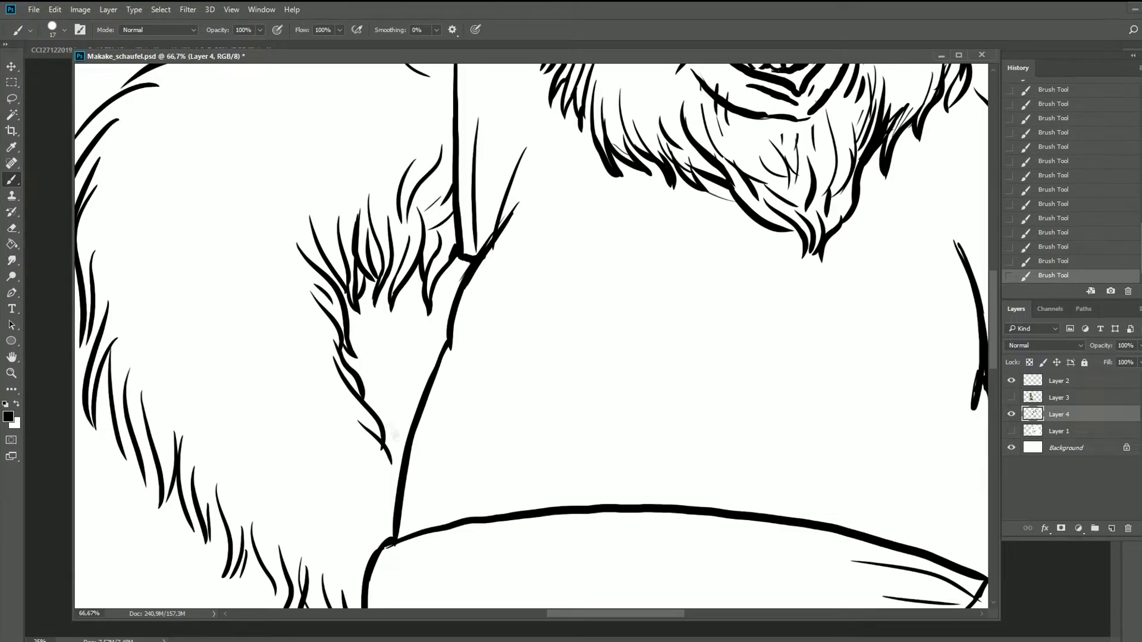
Step: Thicken and extend the hanging fur strands along the lower outer edge of the left forearm
left_click_drag(393, 440, 386, 464)
left_click_drag(386, 464, 580, 561)
mouse_move(288, 333)
left_mouse_down()
mouse_move(253, 446)
mouse_move(244, 312)
left_mouse_up()
mouse_move(271, 324)
left_mouse_down()
mouse_move(262, 365)
mouse_move(253, 271)
left_mouse_up()
left_click_drag(315, 356, 300, 404)
left_click_drag(330, 363, 315, 431)
left_click_drag(349, 386, 337, 431)
mouse_move(369, 410)
left_mouse_down()
mouse_move(359, 452)
mouse_move(380, 476)
left_mouse_up()
Step: Thicken the outline of the hand on the hip, add fur tufts above the wrist and erase a stray mark beside it
left_click_drag(381, 475, 321, 378)
left_click_drag(380, 315, 356, 377)
mouse_move(398, 339)
left_mouse_down()
mouse_move(378, 396)
mouse_move(371, 321)
left_mouse_up()
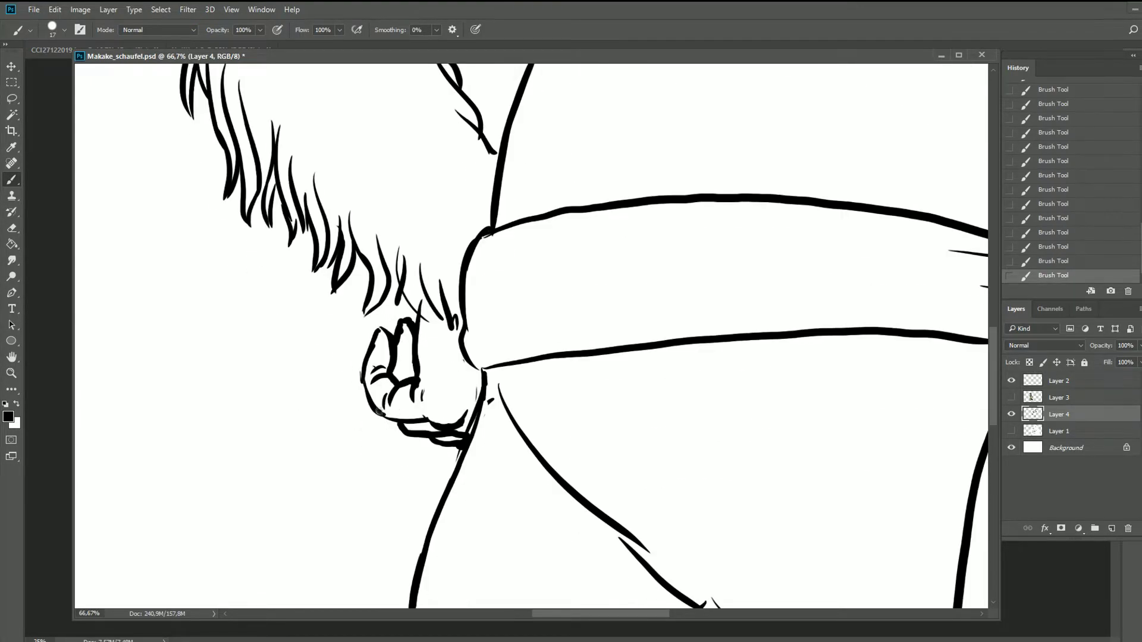
left_click_drag(414, 285, 434, 330)
left_click_drag(454, 320, 459, 336)
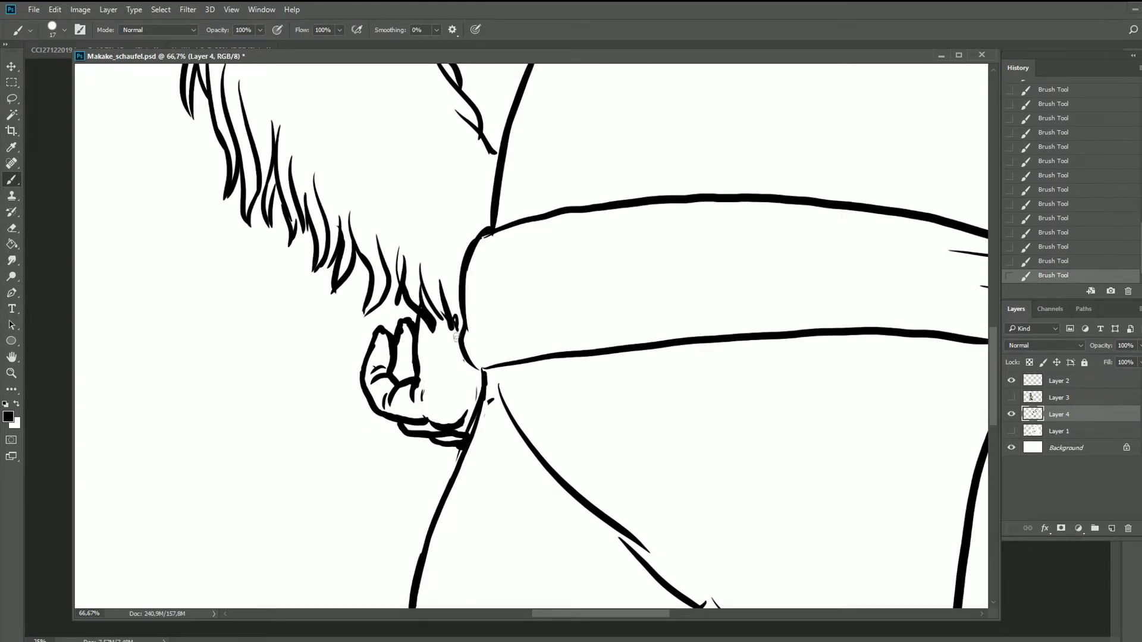
left_click_drag(518, 489, 492, 362)
key("e")
left_click_drag(464, 249, 465, 277)
Step: Reinforce the trousers' crotch line between the legs and erase its rough edges
key("b")
left_click_drag(494, 396, 406, 182)
left_click_drag(562, 252, 648, 291)
mouse_move(637, 285)
left_mouse_down()
mouse_move(770, 305)
mouse_move(800, 297)
left_mouse_up()
key("e")
left_click_drag(585, 262, 629, 279)
left_click_drag(737, 276, 785, 291)
left_click_drag(762, 285, 820, 302)
Step: Ink fold lines at the left knee and a small hole above the torn trouser hem
key("b")
left_click_drag(486, 309, 461, 340)
mouse_move(507, 324)
left_mouse_down()
mouse_move(447, 364)
mouse_move(407, 349)
left_mouse_up()
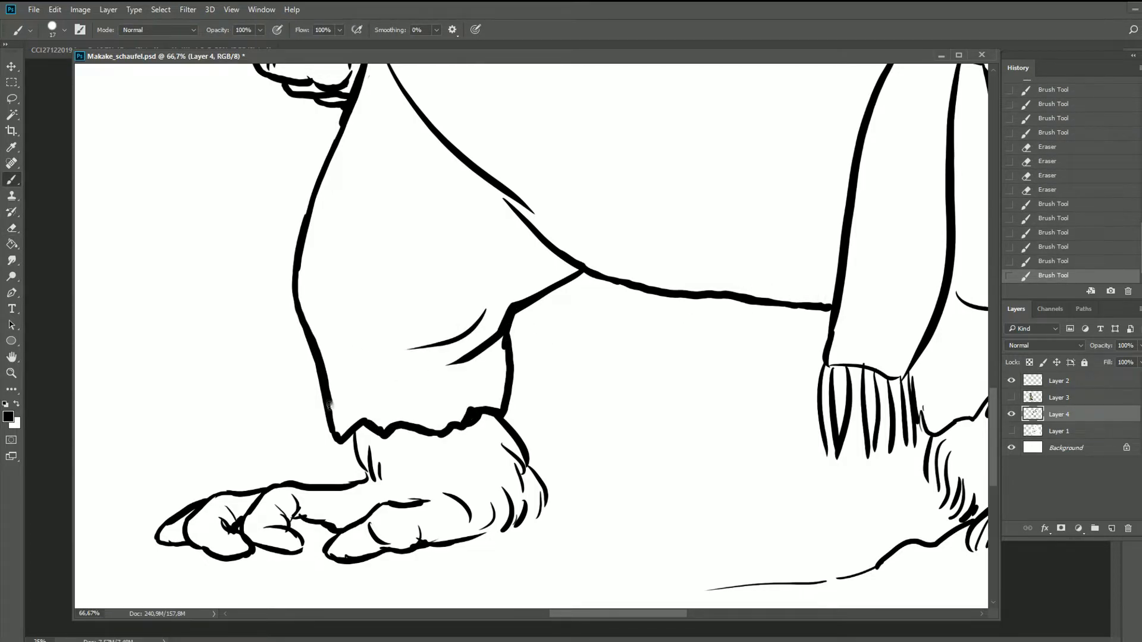
left_click_drag(347, 375, 352, 388)
left_click_drag(364, 361, 368, 389)
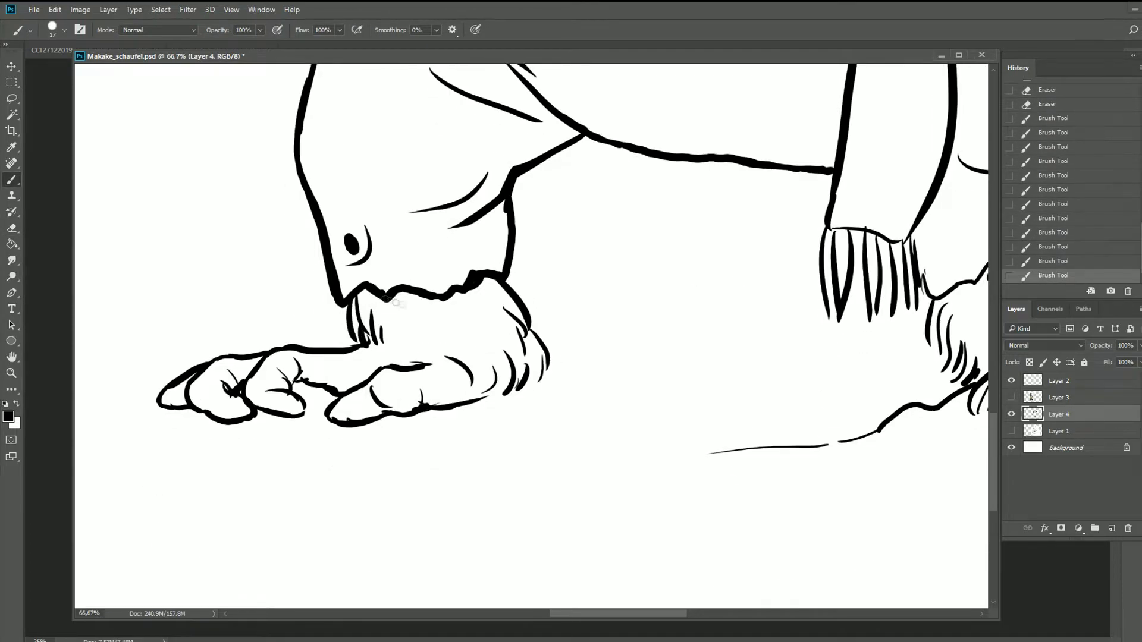
Step: Fill the left ankle with fur strands and add knuckle creases and thicker contours to the toes
mouse_move(395, 302)
left_mouse_down()
mouse_move(428, 333)
mouse_move(485, 348)
left_mouse_up()
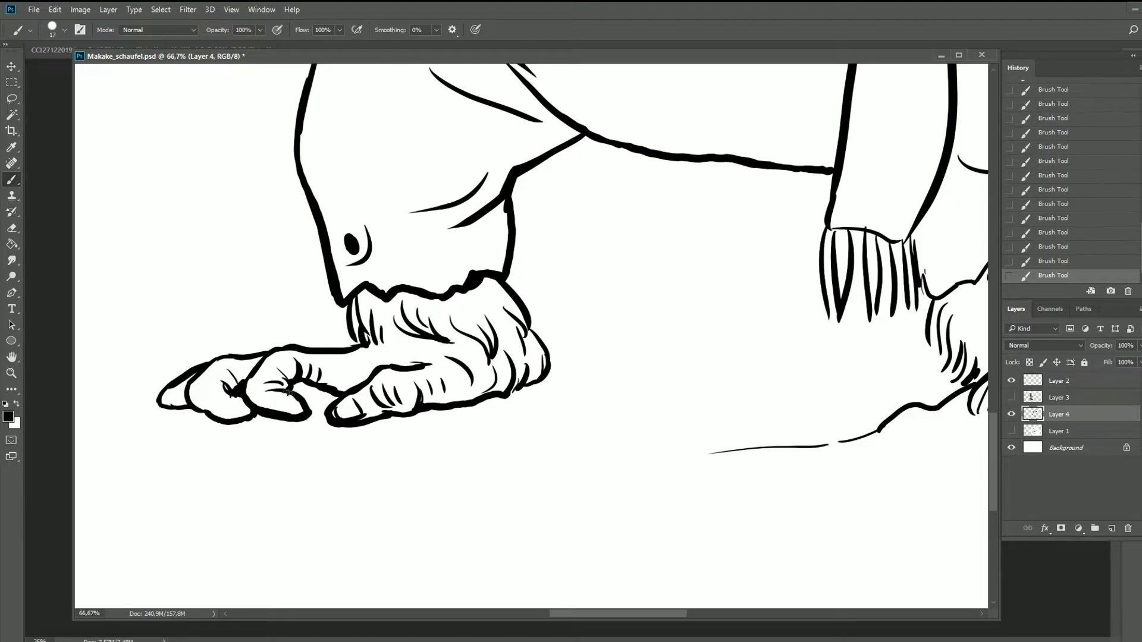
left_click_drag(301, 392, 337, 399)
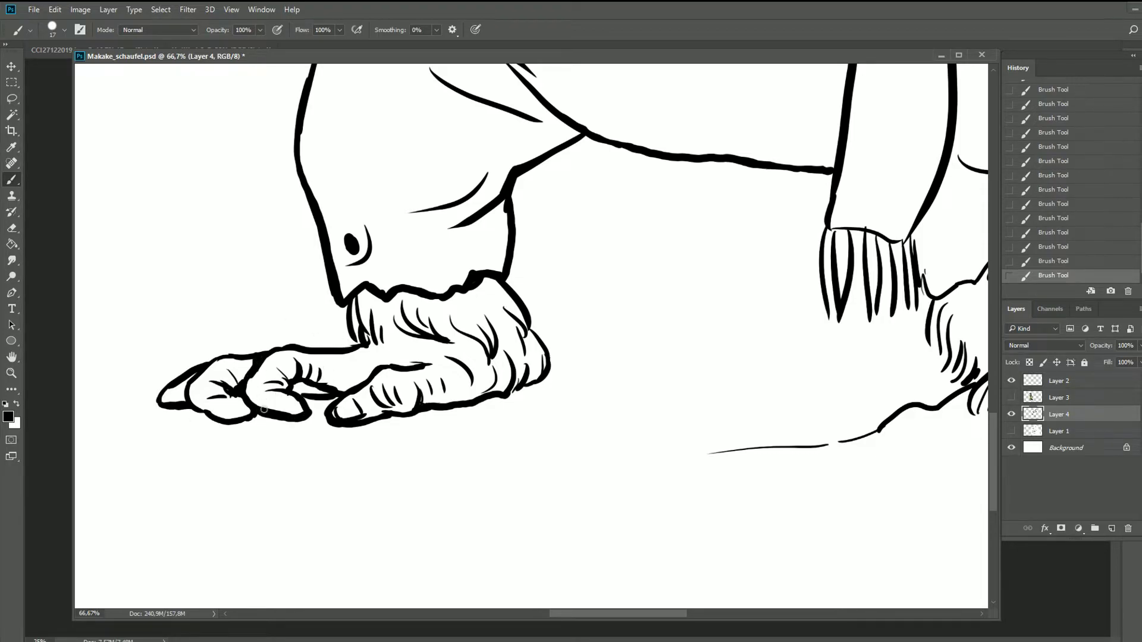
Step: Ink the fringe at the end of the hanging scarf and a long fold line above it
scroll(364, 343, "up", 5)
scroll(364, 344, "right", 5)
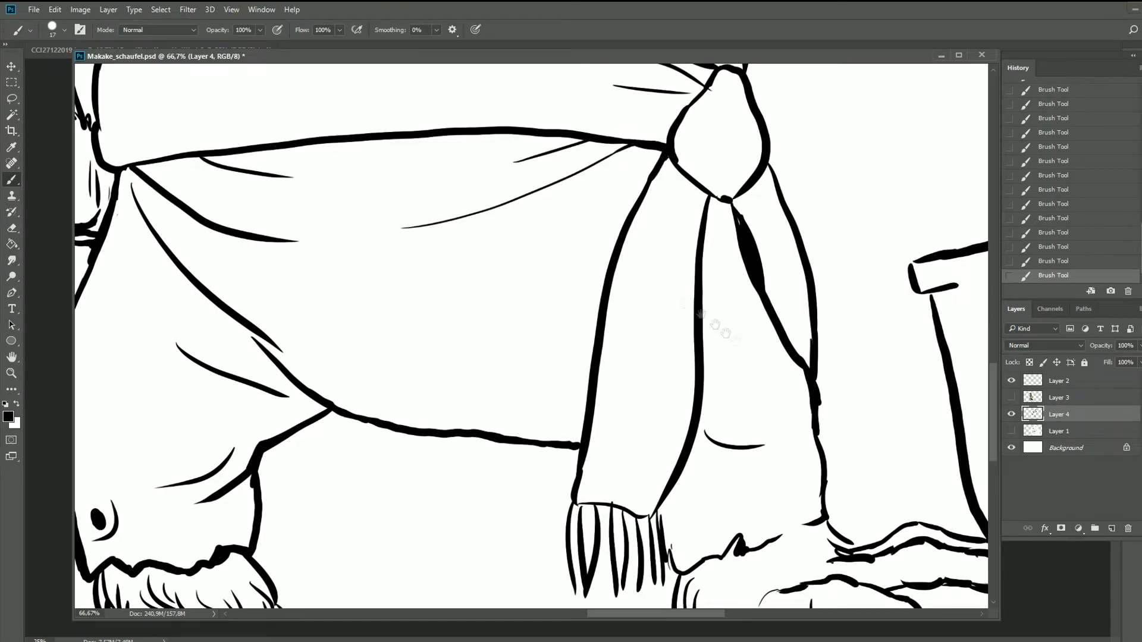
scroll(683, 178, "right", 5)
scroll(506, 226, "down", 3)
left_click_drag(431, 347, 425, 443)
left_click_drag(363, 389, 357, 458)
left_click_drag(382, 220, 349, 336)
Step: Ink the ragged hem of the right trouser leg and thicken the leg's outer contour
scroll(535, 333, "right", 3)
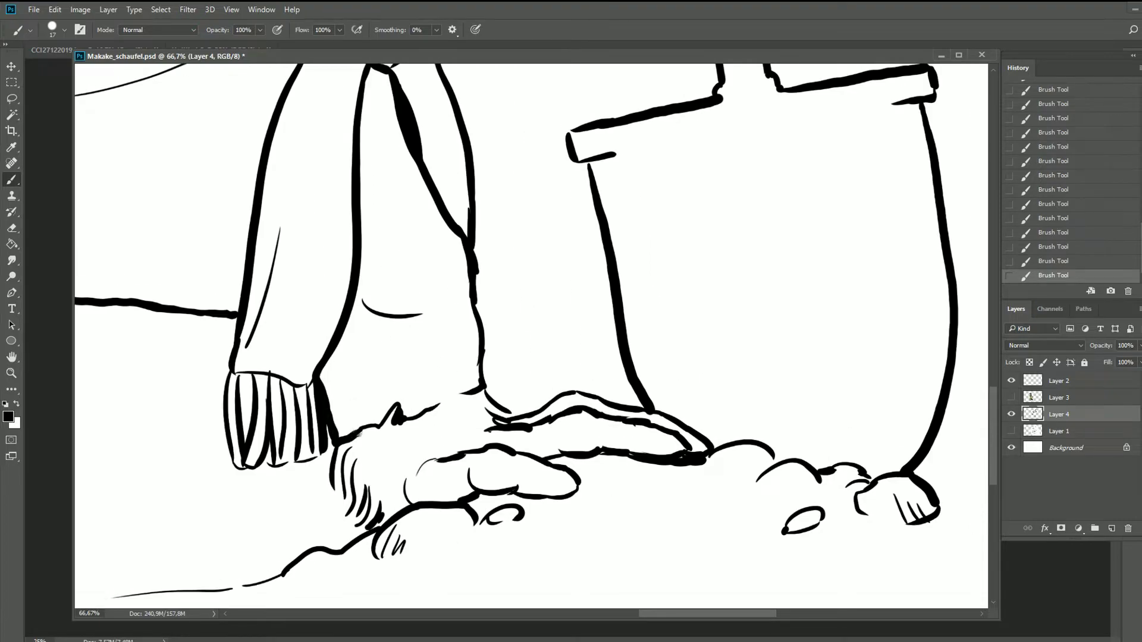
left_click_drag(384, 418, 419, 397)
left_click_drag(419, 413, 482, 388)
left_click_drag(474, 266, 483, 367)
scroll(475, 392, "down", 3)
Step: Add fur strands on the right ankle and ink the rock, pebble and ground bump below the foot
left_click_drag(351, 369, 333, 437)
left_click_drag(366, 336, 395, 378)
left_click_drag(485, 385, 473, 400)
left_click_drag(477, 409, 421, 440)
mouse_move(362, 470)
left_mouse_down()
mouse_move(357, 459)
mouse_move(331, 475)
left_mouse_up()
left_click_drag(231, 481, 249, 478)
Step: Thicken the toe contours of the right foot and add toenails and a knuckle crease
left_click_drag(510, 387, 574, 381)
left_click_drag(545, 362, 541, 380)
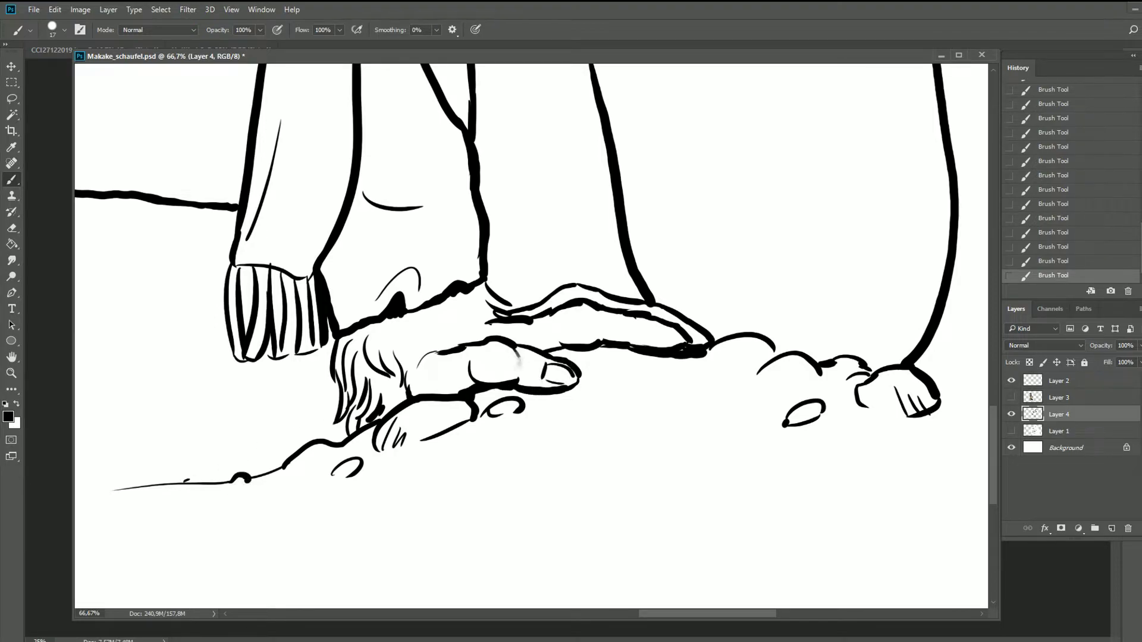
left_click_drag(453, 338, 410, 362)
left_click_drag(576, 304, 588, 333)
left_click_drag(660, 324, 687, 343)
Step: Erase rough edges on the right foot's long toe and reinforce its upper contour
key("e")
left_click_drag(672, 332, 684, 340)
mouse_move(604, 338)
left_mouse_down()
mouse_move(682, 339)
mouse_move(610, 345)
mouse_move(678, 349)
mouse_move(628, 366)
left_mouse_up()
key("b")
key("e")
key("b")
mouse_move(455, 294)
left_mouse_down()
mouse_move(464, 324)
mouse_move(538, 301)
left_mouse_up()
key("ctrl+z")
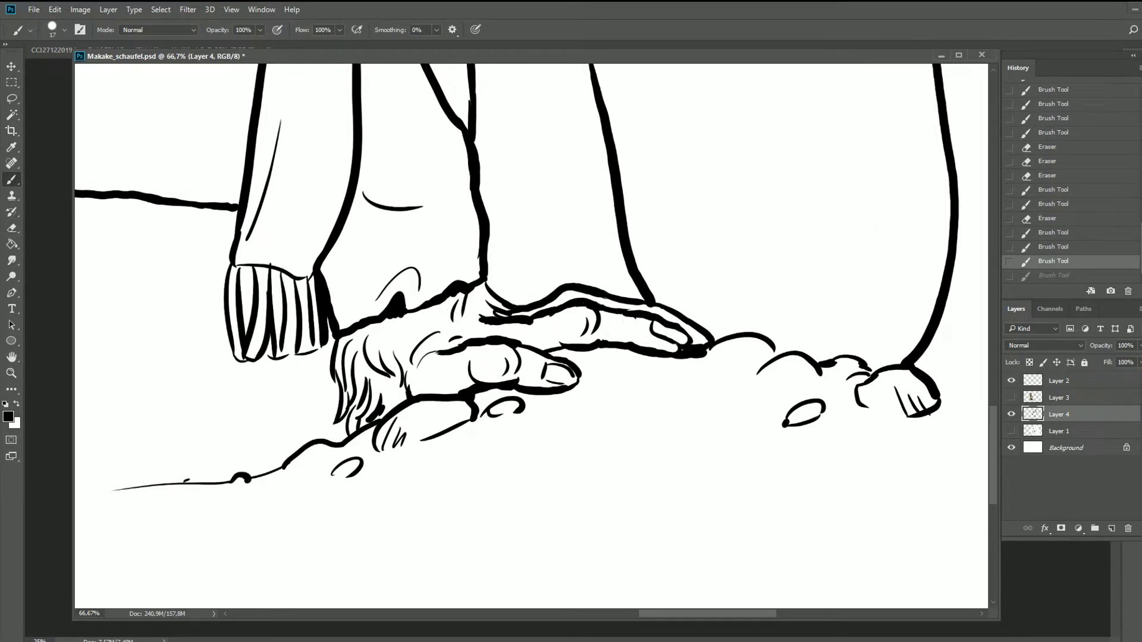
left_click_drag(651, 306, 708, 342)
Step: Draw a rounded stone with a black shadow in front of the toes and add shading lines to neighbouring stones
mouse_move(664, 389)
left_mouse_down()
mouse_move(718, 375)
mouse_move(713, 387)
left_mouse_up()
left_click_drag(648, 416, 693, 401)
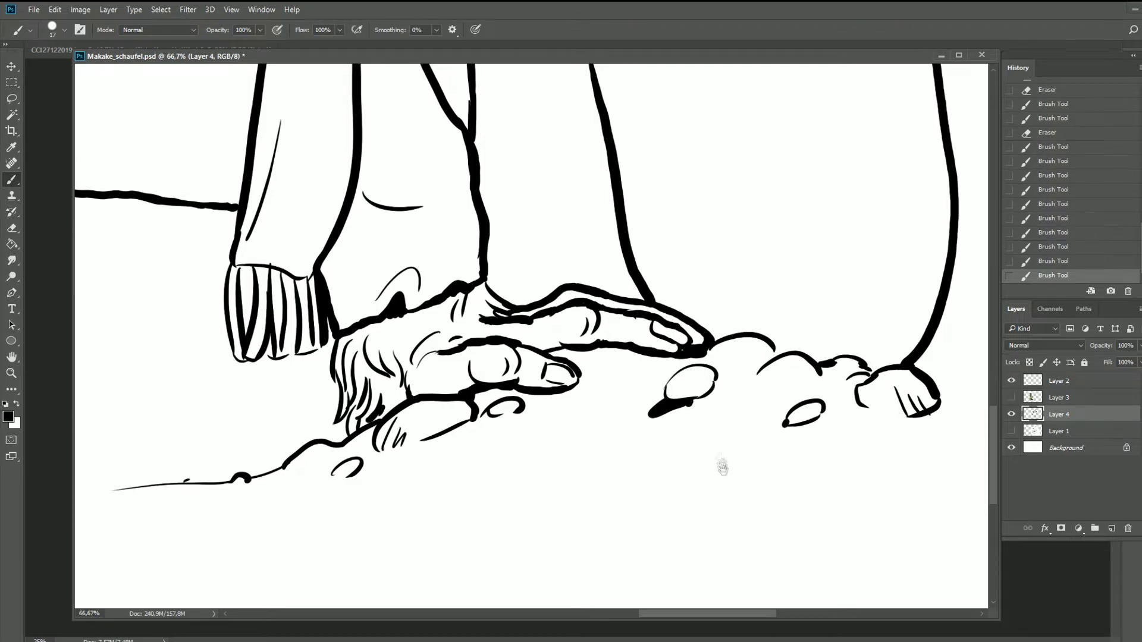
left_click_drag(722, 466, 672, 421)
left_click_drag(630, 356, 666, 336)
left_click_drag(728, 386, 764, 374)
left_click_drag(708, 336, 754, 324)
Step: Scatter small pebbles and dots on the ground around the right foot
left_click_drag(673, 329, 695, 321)
left_click_drag(524, 345, 562, 324)
left_click_drag(597, 344, 620, 334)
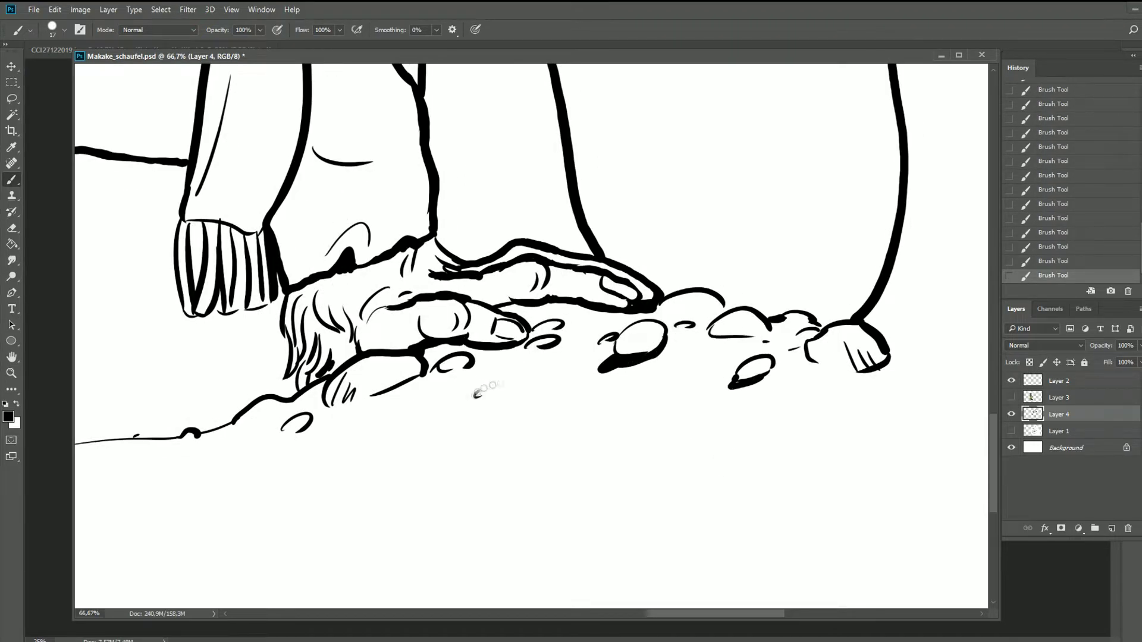
left_click_drag(478, 396, 507, 393)
left_click(453, 398)
left_click_drag(416, 425, 429, 422)
Step: Ink curved fold lines on the trousers beside the hanging scarf
scroll(579, 408, "down", 3)
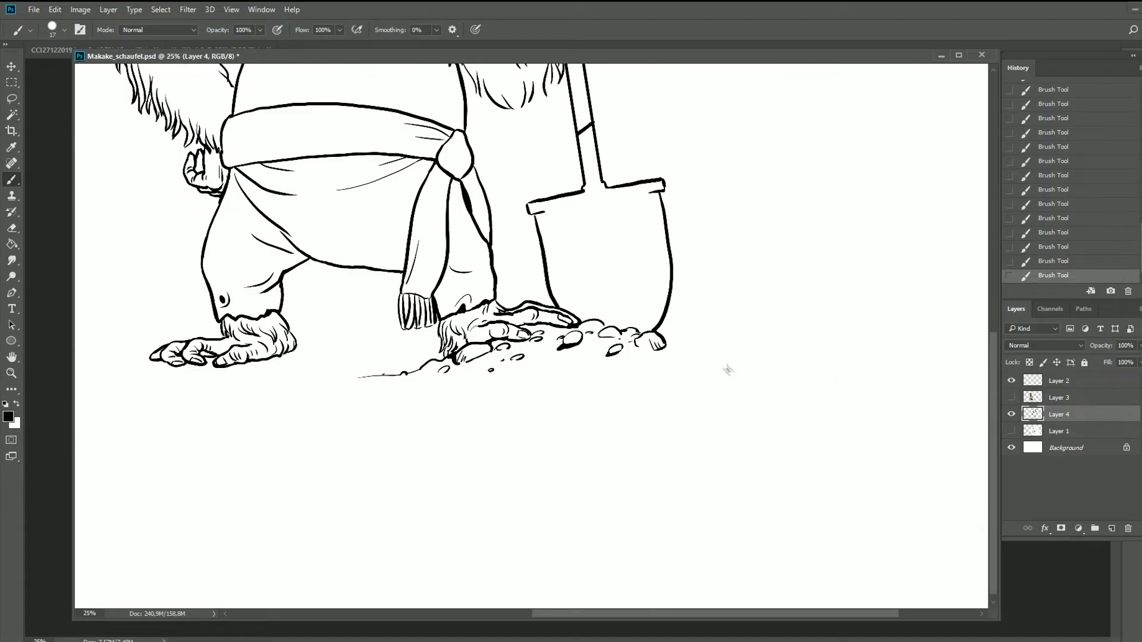
scroll(326, 402, "up", 2)
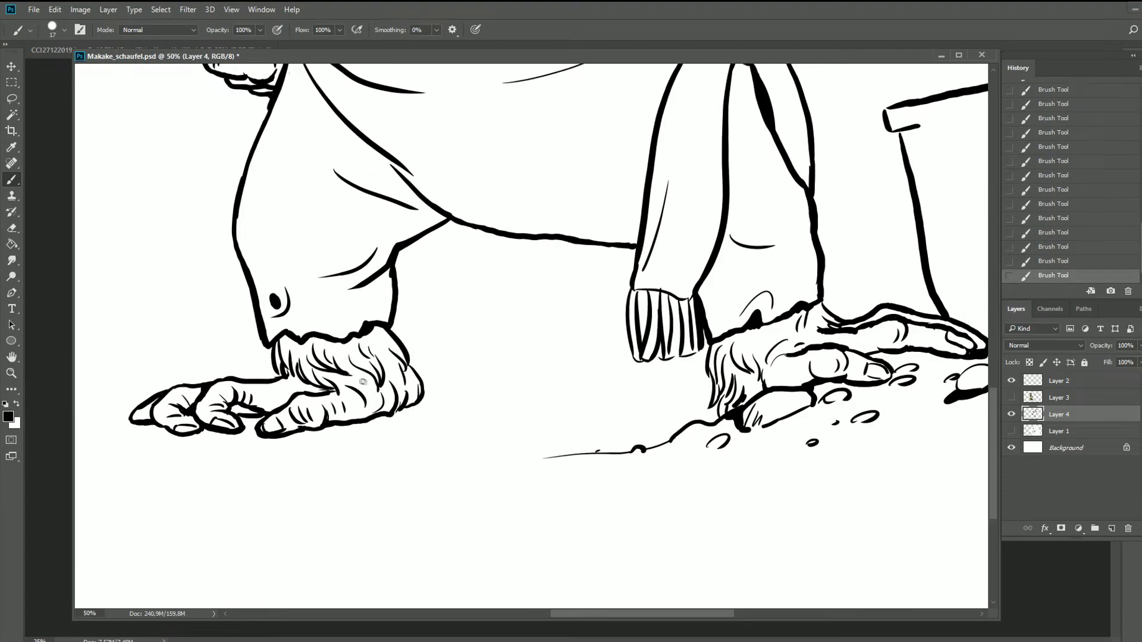
left_click_drag(389, 344, 299, 429)
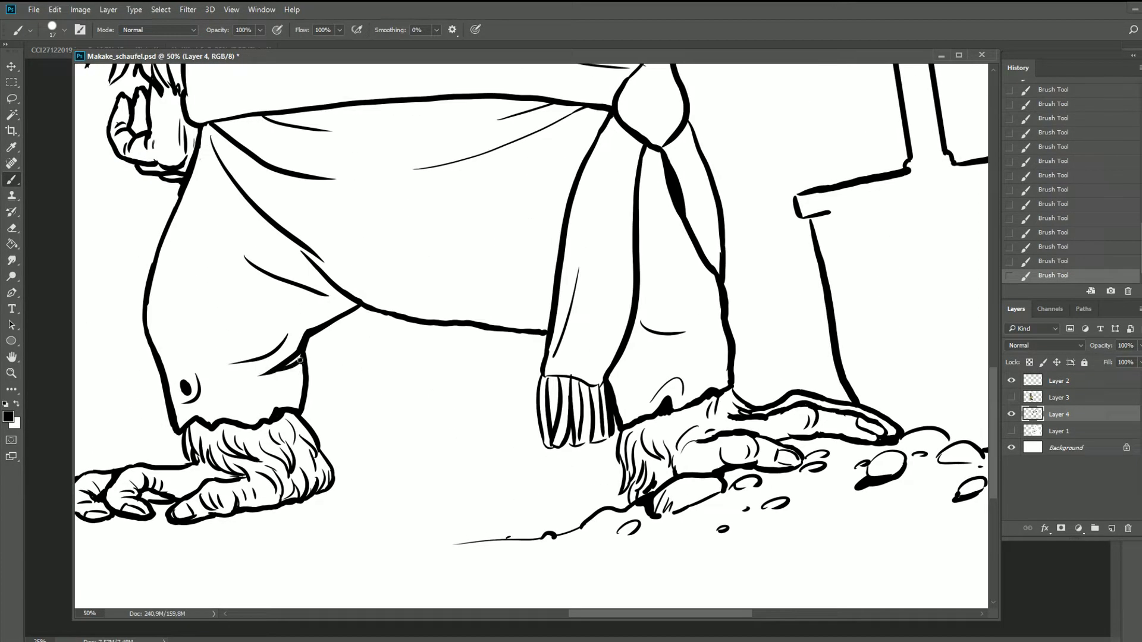
left_click_drag(355, 301, 296, 391)
mouse_move(468, 302)
left_mouse_down()
mouse_move(409, 330)
mouse_move(422, 338)
left_mouse_up()
left_click_drag(491, 374, 414, 404)
left_click_drag(494, 383, 442, 416)
Step: Ink fold lines on both scarf ends below the knot
left_click_drag(562, 210, 535, 278)
left_click_drag(572, 228, 551, 326)
left_click_drag(599, 233, 637, 297)
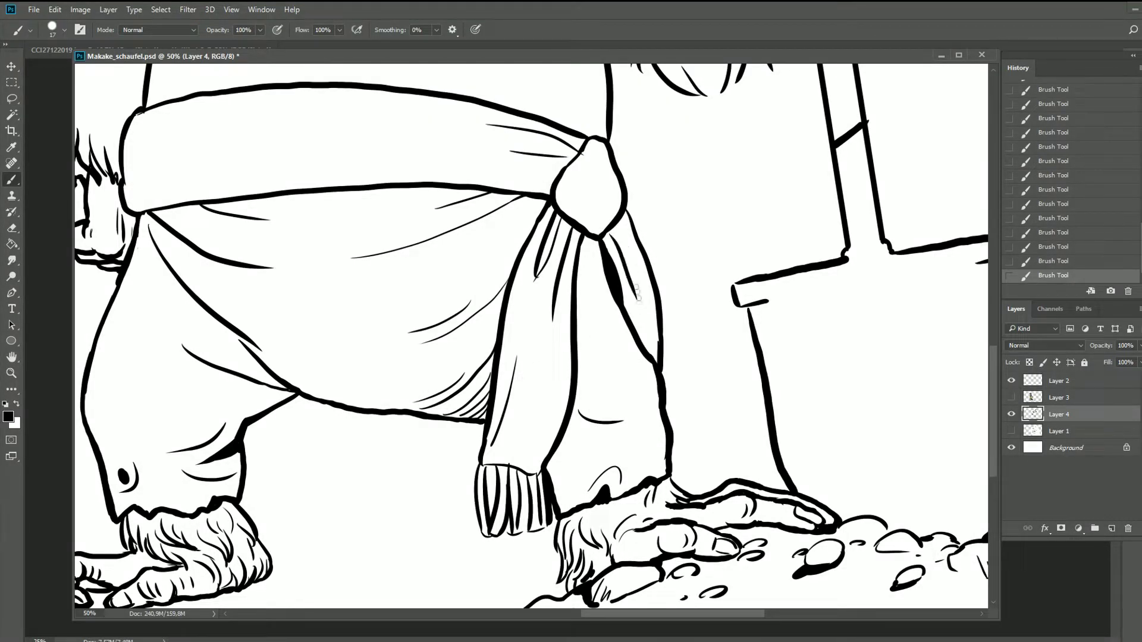
left_click_drag(546, 175, 617, 276)
Step: Ink fold lines across the belly of the shirt and near the right armpit
mouse_move(244, 245)
left_mouse_down()
mouse_move(416, 234)
mouse_move(392, 590)
left_mouse_up()
key("e")
key("b")
mouse_move(265, 365)
left_mouse_down()
mouse_move(261, 409)
mouse_move(347, 380)
left_mouse_up()
left_click_drag(537, 393, 657, 443)
left_click_drag(636, 307, 648, 334)
left_click_drag(640, 311, 659, 356)
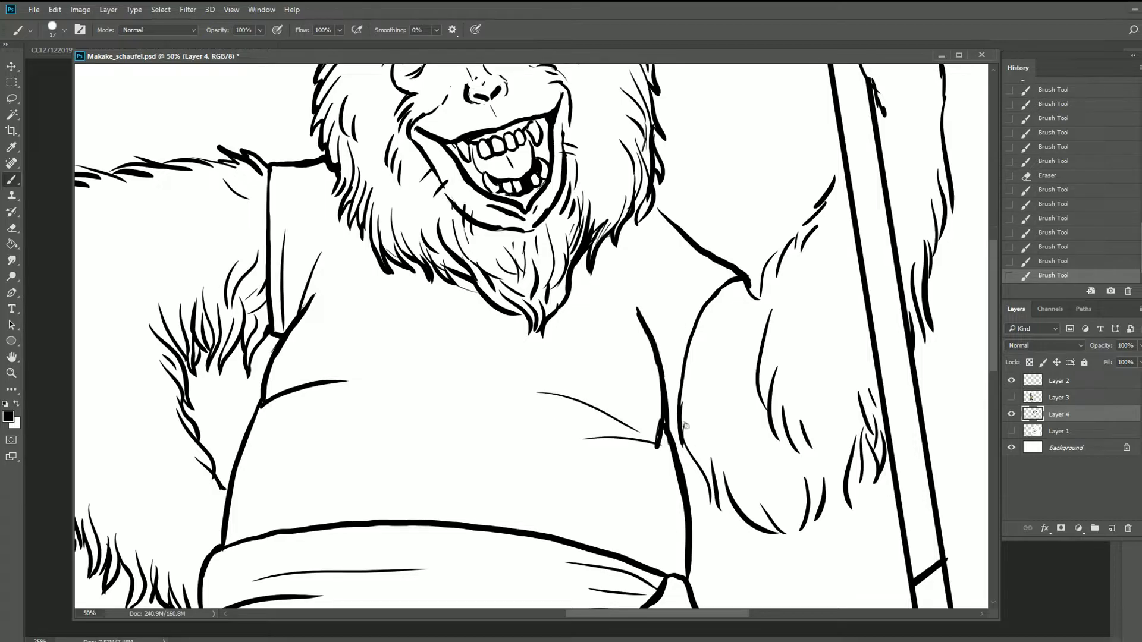
Step: Close the lower edge of the right sleeve, add a fold inside it and extend the shoulder line to the beard
left_click_drag(658, 439, 684, 450)
left_click_drag(671, 328, 665, 445)
left_click_drag(666, 434, 684, 447)
left_click_drag(647, 201, 668, 222)
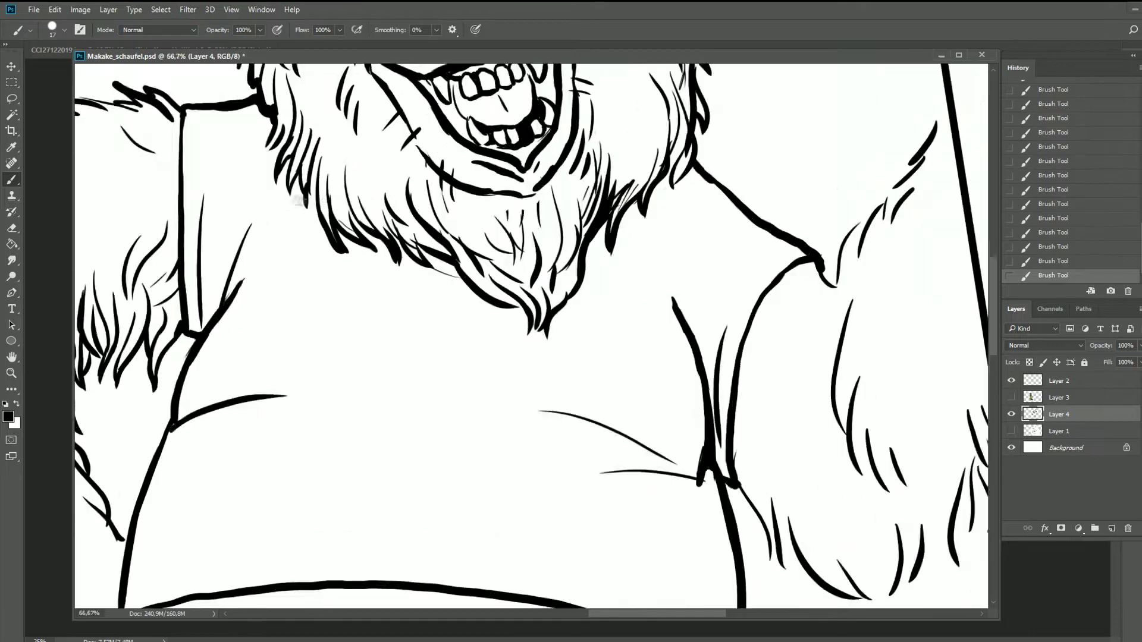
Step: Erase small stray marks in the hair at the top of the head
key("ctrl+plus")
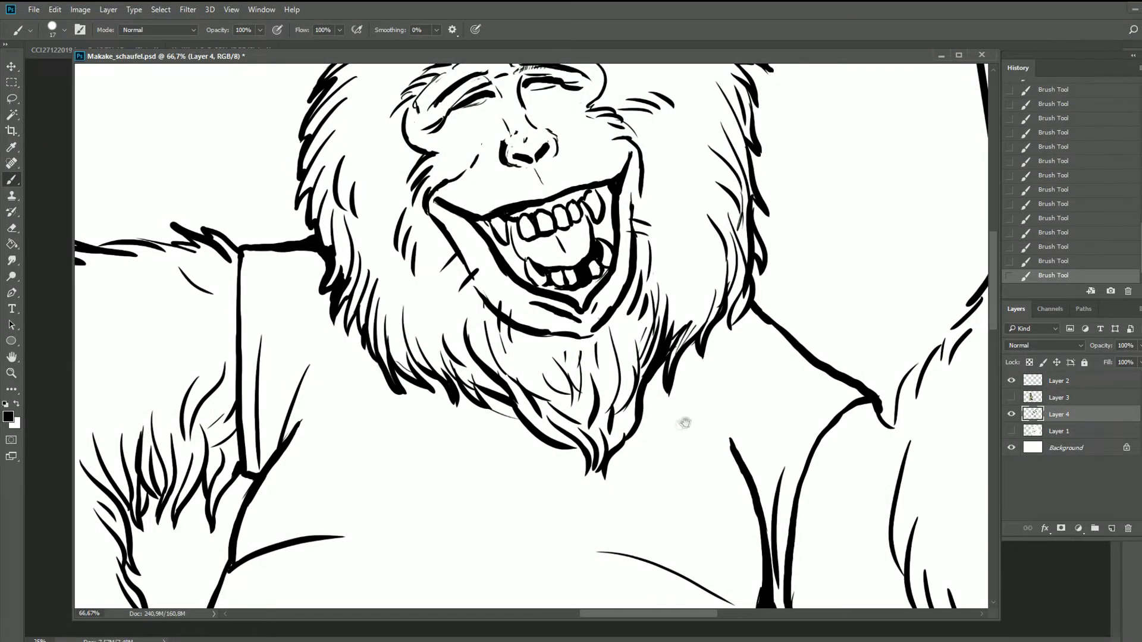
left_click_drag(684, 422, 379, 478)
left_click_drag(268, 249, 357, 422)
key("e")
left_click_drag(323, 240, 335, 252)
mouse_move(260, 232)
left_mouse_down()
mouse_move(239, 238)
mouse_move(240, 222)
left_mouse_up()
left_click_drag(235, 220, 244, 224)
left_click_drag(236, 220, 237, 221)
Step: Ink the thick contour and knuckle creases of the extended index finger on the shovel shaft
mouse_move(713, 392)
left_mouse_down()
mouse_move(448, 474)
mouse_move(419, 568)
left_mouse_up()
key("b")
mouse_move(390, 262)
left_mouse_down()
mouse_move(440, 248)
mouse_move(440, 283)
mouse_move(449, 279)
left_mouse_up()
key("e")
mouse_move(470, 250)
left_mouse_down()
mouse_move(497, 278)
mouse_move(473, 261)
left_mouse_up()
key("b")
mouse_move(466, 256)
left_mouse_down()
mouse_move(493, 265)
mouse_move(449, 281)
left_mouse_up()
left_click_drag(434, 276, 499, 315)
left_click_drag(505, 266, 511, 300)
left_click_drag(443, 262, 446, 277)
Step: Erase rough lines on the curled fingers gripping the shaft and redraw their contours and creases
key("e")
left_click_drag(561, 354, 553, 381)
left_click_drag(475, 312, 491, 327)
left_click_drag(446, 339, 434, 360)
left_click_drag(440, 387, 442, 403)
key("b")
mouse_move(458, 312)
left_mouse_down()
mouse_move(443, 309)
mouse_move(428, 344)
mouse_move(437, 360)
mouse_move(479, 324)
left_mouse_up()
left_click_drag(475, 320, 518, 338)
mouse_move(476, 334)
left_mouse_down()
mouse_move(456, 369)
mouse_move(553, 381)
left_mouse_up()
left_click_drag(532, 374, 550, 397)
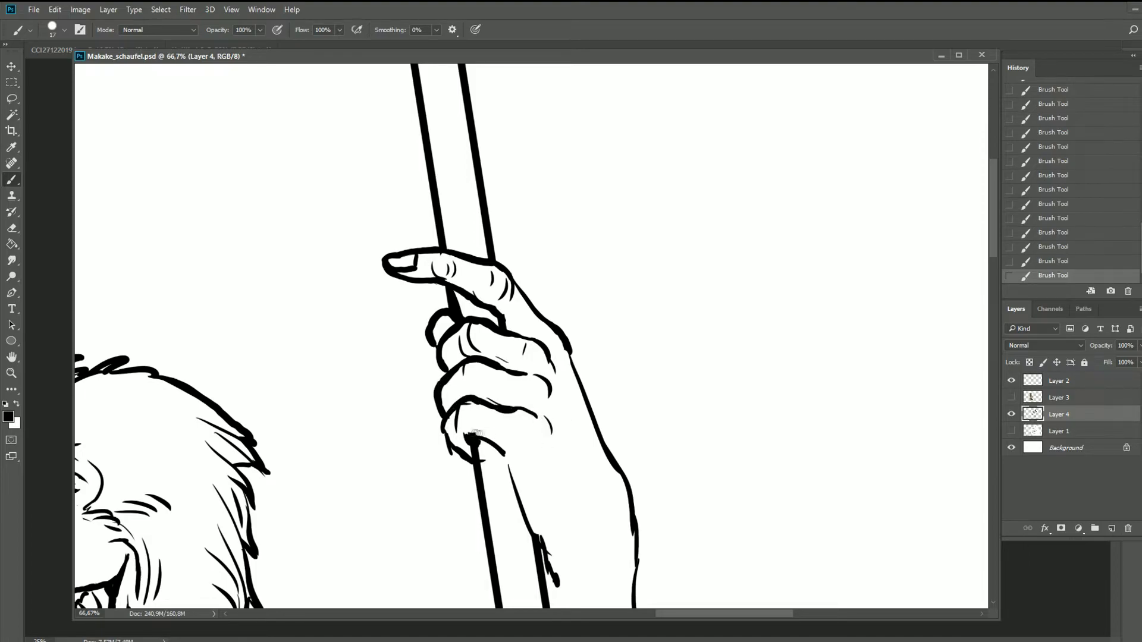
Step: Erase the messy overlap at the lowest finger and shaft, and ink the palm edge below it
key("e")
left_click_drag(482, 437, 461, 420)
mouse_move(458, 410)
left_mouse_down()
mouse_move(455, 463)
mouse_move(479, 467)
mouse_move(466, 443)
mouse_move(504, 452)
left_mouse_up()
key("b")
key("e")
key("b")
left_click_drag(500, 443, 548, 495)
left_click_drag(506, 458, 538, 538)
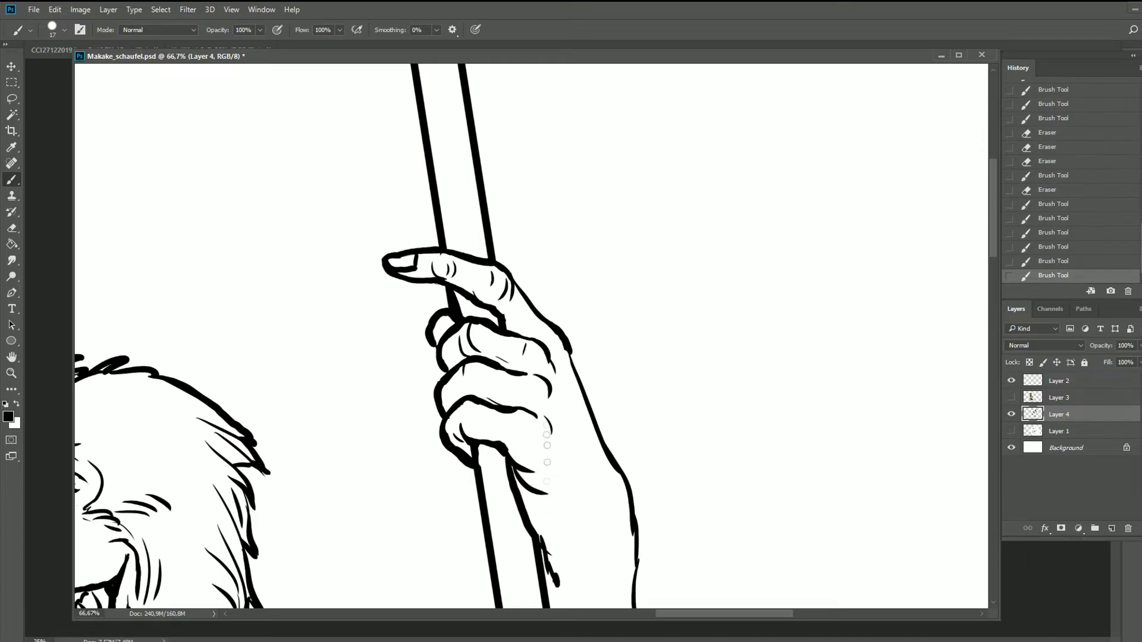
Step: Ink the outer contour of the back of the hand and wrist, and add crease lines below the knuckles
left_click_drag(572, 486, 586, 507)
left_click_drag(547, 476, 475, 372)
left_click_drag(473, 248, 522, 341)
left_click_drag(493, 392, 486, 348)
left_click_drag(514, 351, 527, 396)
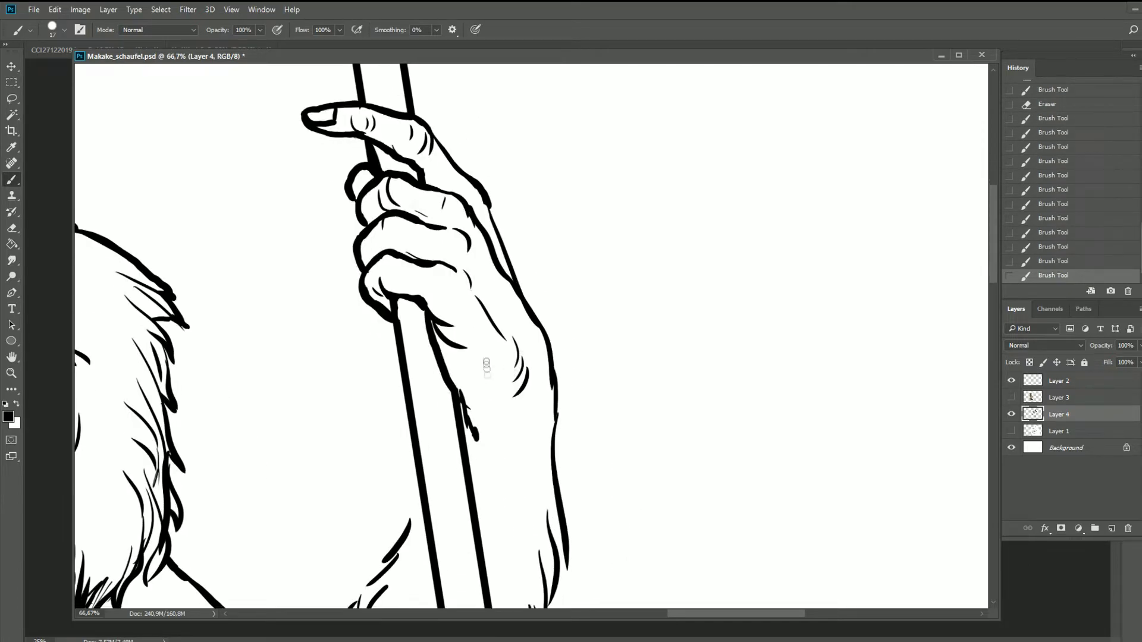
Step: Add short curved fur strokes across the wrist and upper forearm of the raised arm beside the shaft
left_click_drag(482, 359, 500, 413)
left_click_drag(507, 401, 526, 503)
left_click_drag(541, 441, 531, 503)
left_click_drag(461, 404, 473, 446)
left_click_drag(535, 475, 485, 327)
left_click_drag(510, 386, 521, 464)
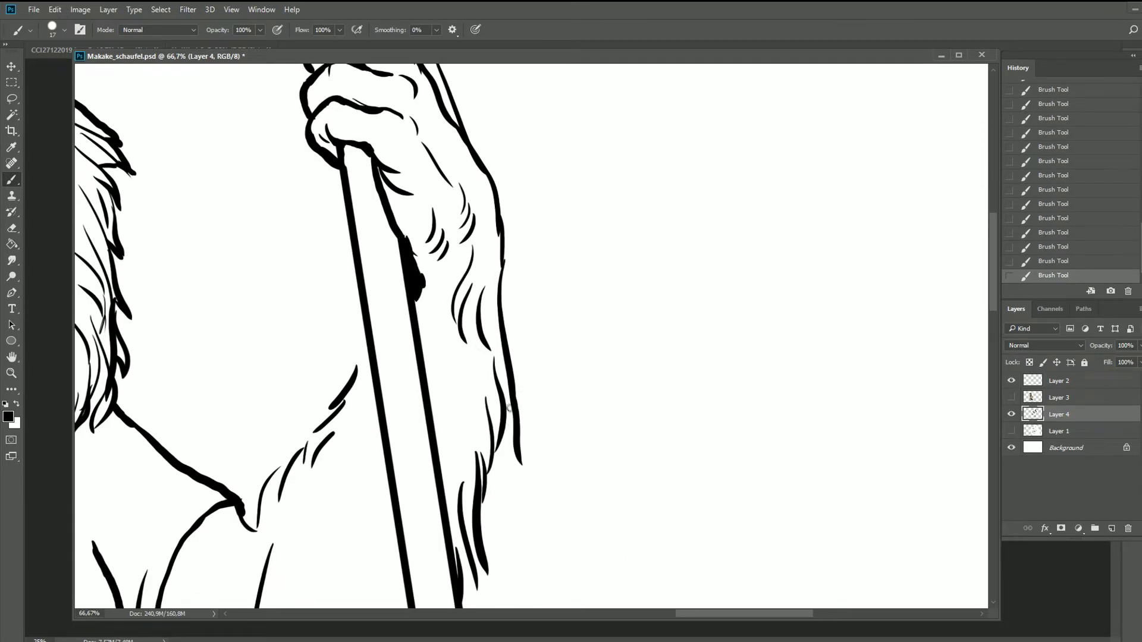
Step: Thicken the ragged fur tufts along the outer edge of the raised forearm and down to the shaft
left_click_drag(513, 411, 504, 475)
left_click_drag(510, 446, 501, 499)
left_click_drag(469, 349, 452, 424)
left_click_drag(486, 389, 477, 427)
left_click_drag(512, 387, 516, 407)
left_click_drag(480, 473, 463, 324)
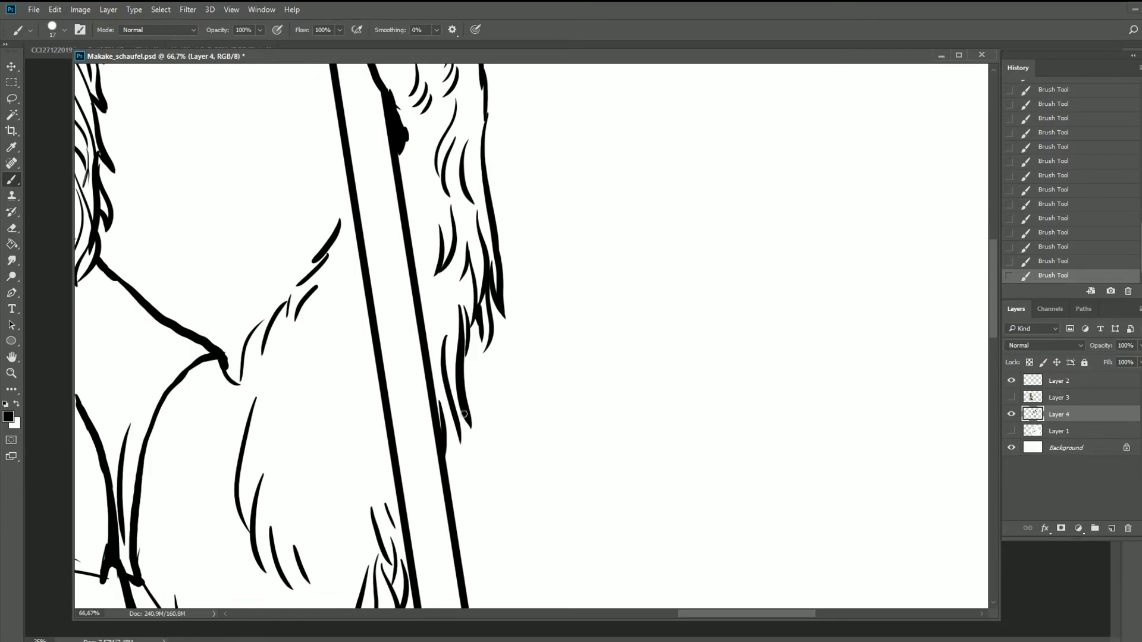
left_click_drag(471, 410, 464, 473)
left_click_drag(457, 404, 447, 473)
Step: Ink the upper fur contour of the raised arm from the shaft to the shoulder, with tufts beneath it
left_click_drag(320, 269, 304, 295)
left_click_drag(299, 294, 278, 389)
left_click_drag(296, 330, 287, 399)
left_click_drag(271, 315, 233, 434)
left_click_drag(253, 357, 235, 438)
left_click_drag(285, 301, 254, 328)
left_click_drag(318, 262, 286, 304)
left_click_drag(259, 461, 273, 339)
left_click_drag(242, 255, 252, 267)
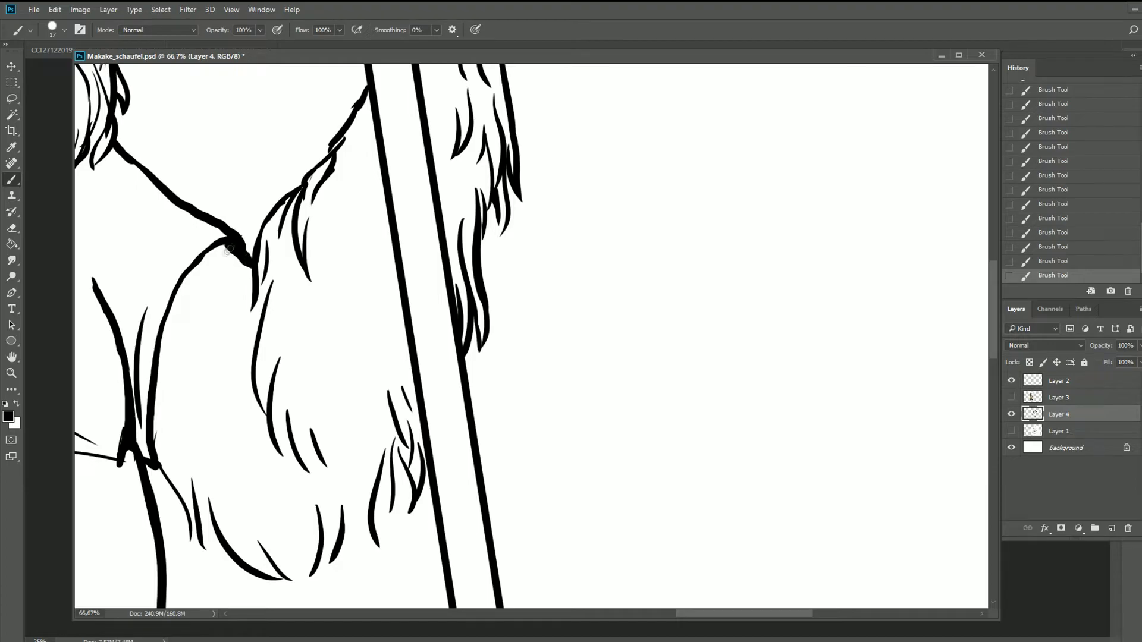
Step: Thicken the sleeve opening at the raised arm and ink the pointed fur tufts hanging below it
left_click_drag(185, 278, 158, 470)
left_click_drag(188, 453, 211, 468)
left_click_drag(173, 476, 157, 378)
left_click_drag(138, 324, 193, 464)
mouse_move(183, 338)
left_mouse_down()
mouse_move(182, 389)
mouse_move(226, 483)
left_mouse_up()
left_click_drag(208, 377, 270, 473)
left_click_drag(252, 403, 288, 497)
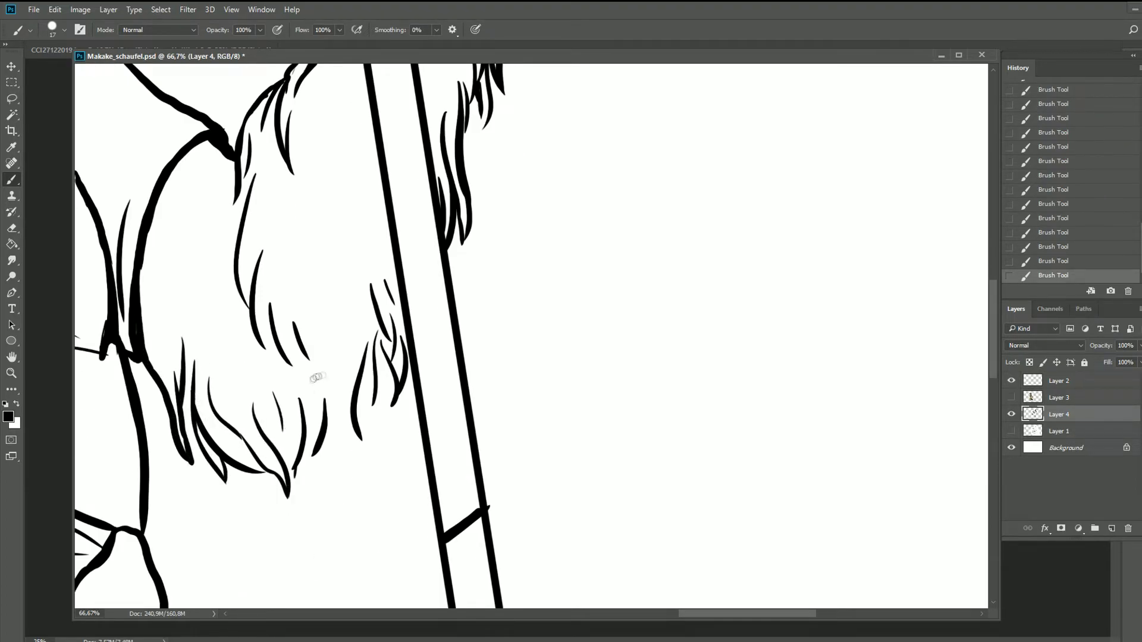
Step: Complete the hanging fur fringe under the raised arm and add fine inner fur strokes near the shaft
left_click_drag(324, 334, 338, 433)
mouse_move(344, 353)
left_mouse_down()
mouse_move(359, 462)
mouse_move(364, 433)
left_mouse_up()
left_click_drag(388, 362, 380, 409)
key("ctrl+minus")
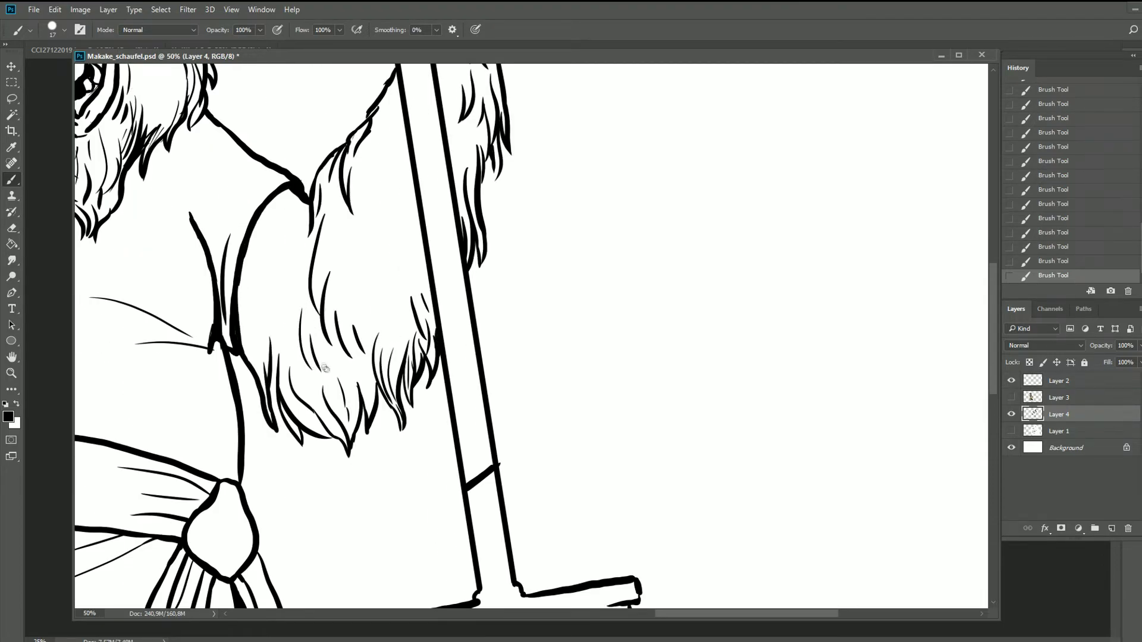
left_click_drag(391, 233, 410, 279)
left_click_drag(407, 251, 425, 292)
left_click_drag(366, 502, 500, 401)
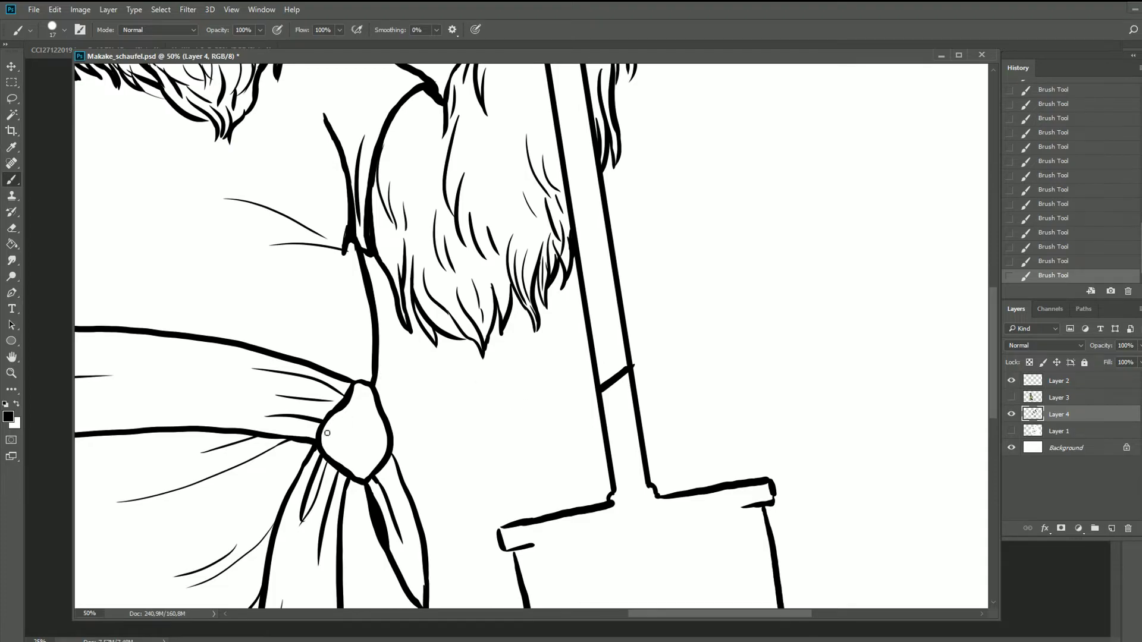
Step: Redraw the shovel's socket with a rounded collar on the shaft, two rivets and a short crease at its base
key("ctrl+plus")
key("ctrl+plus")
mouse_move(343, 349)
left_mouse_down()
mouse_move(348, 367)
mouse_move(415, 297)
left_mouse_up()
key("e")
left_click_drag(352, 352, 423, 294)
key("b")
mouse_move(349, 357)
left_mouse_down()
mouse_move(365, 341)
mouse_move(364, 366)
left_mouse_up()
scroll(382, 357, "down", 3)
left_click_drag(373, 261, 373, 265)
left_click_drag(388, 333, 385, 336)
left_click_drag(380, 417, 418, 410)
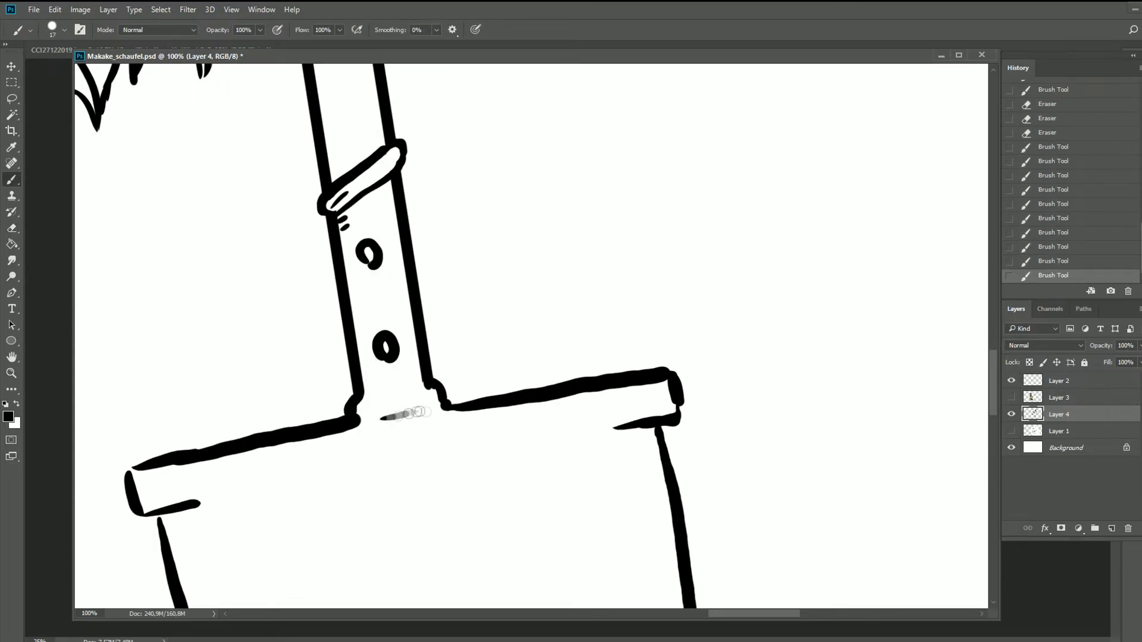
Step: Ink the lower edge of the shovel blade's folded footrest and the long central ridge down the blade
left_click_drag(257, 440, 395, 335)
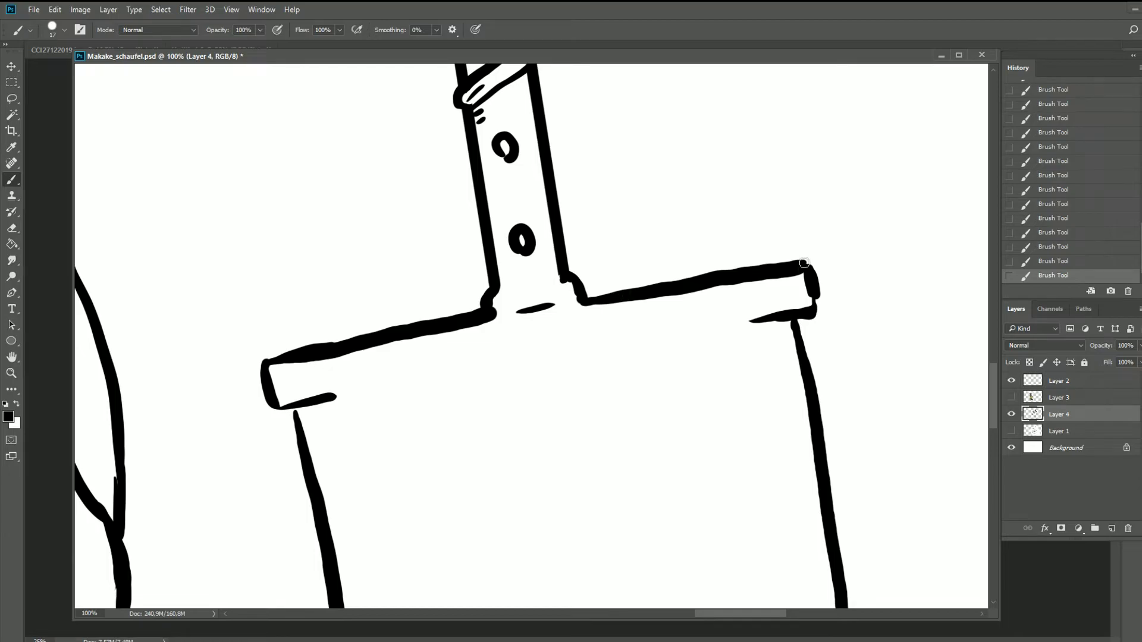
left_click_drag(303, 406, 411, 378)
left_click_drag(510, 361, 558, 357)
scroll(535, 403, "down", 2)
mouse_move(535, 403)
left_mouse_down()
mouse_move(478, 275)
mouse_move(509, 428)
left_mouse_up()
left_click_drag(489, 248, 509, 426)
scroll(532, 310, "up", 2)
Step: Refine the long toe on the stones by inking creases near its base and cleaning around the toenail tip
left_click_drag(98, 597, 378, 320)
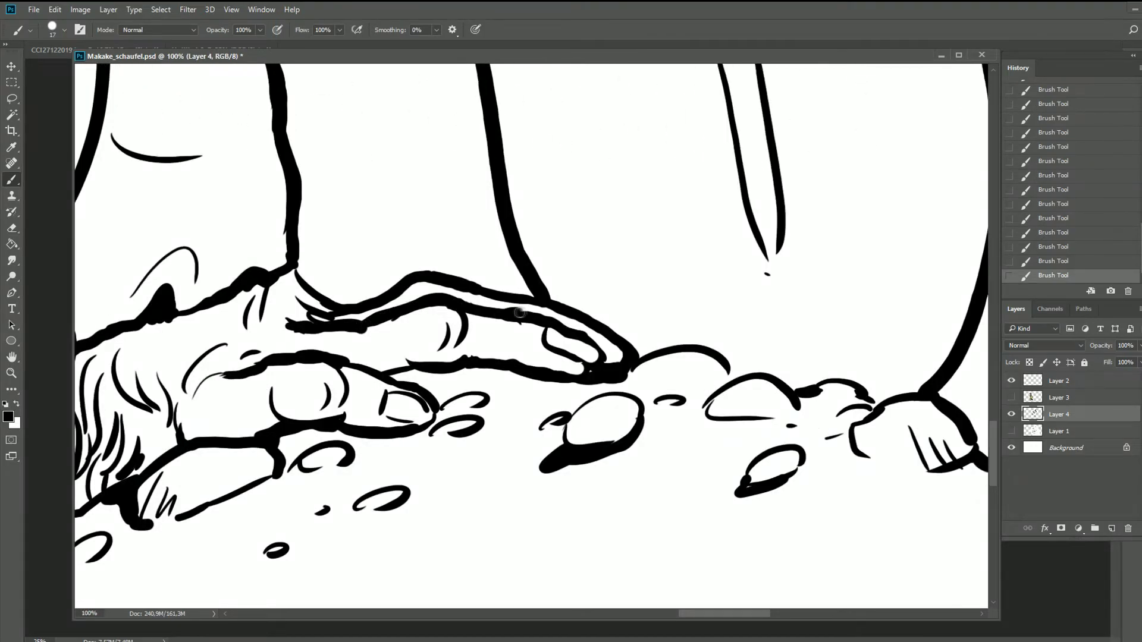
left_click_drag(409, 372, 392, 361)
left_click_drag(400, 337, 417, 376)
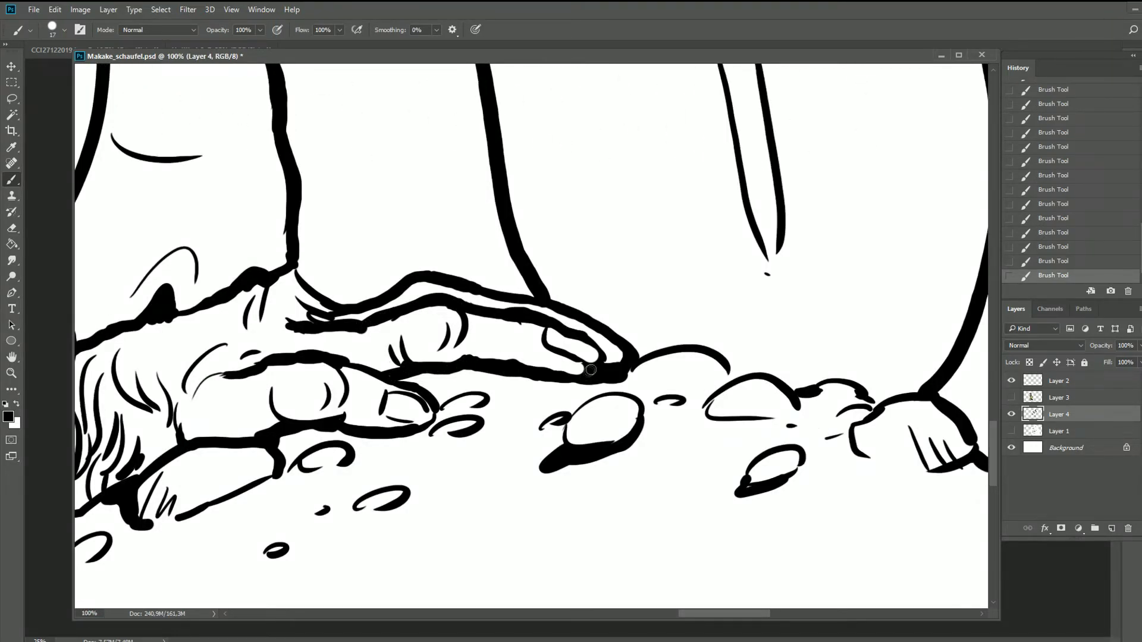
key("e")
left_click_drag(590, 366, 572, 373)
Step: Thicken the contour of the front toe around its nail and add curved knuckle creases to it
key("b")
left_click_drag(427, 379, 433, 423)
left_click_drag(434, 424, 397, 439)
left_click_drag(348, 386, 351, 421)
left_click_drag(262, 376, 259, 419)
scroll(309, 438, "down", 5)
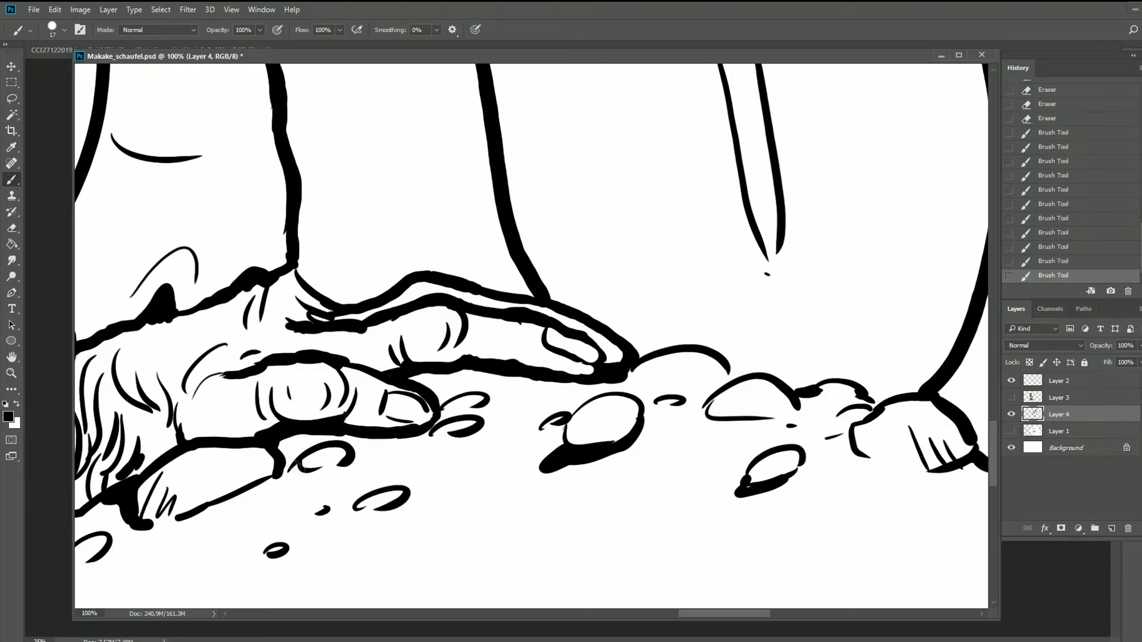
Step: Ink wood grain lines on the shovel's crossbar grip and the upper end of the shaft
scroll(495, 477, "up", 4)
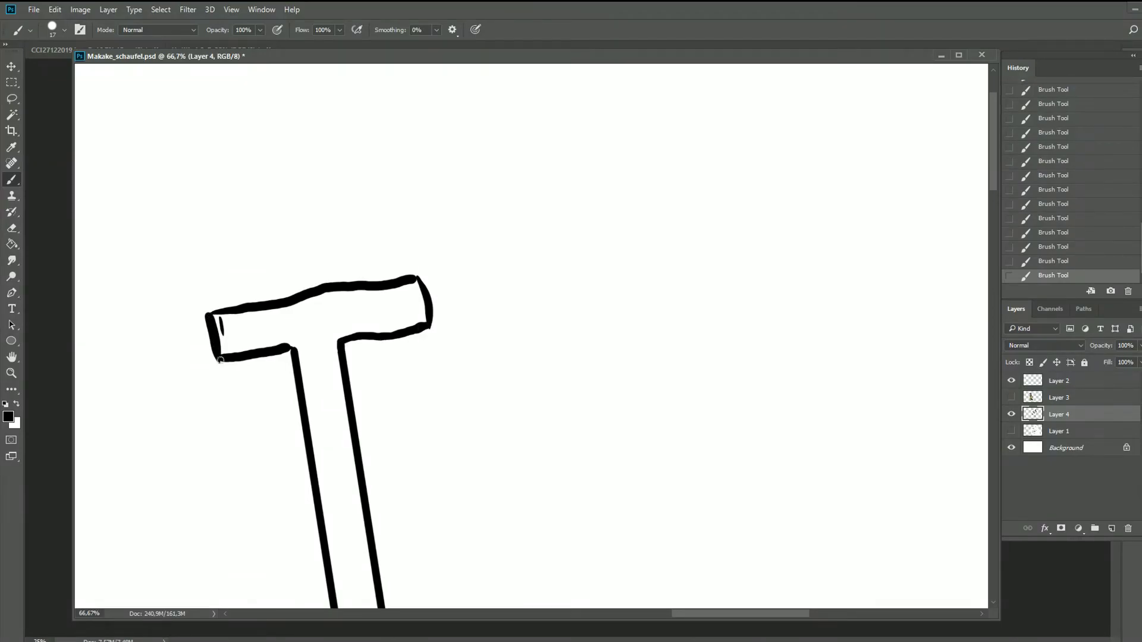
left_click_drag(295, 319, 375, 308)
left_click_drag(324, 322, 410, 316)
left_click_drag(300, 366, 324, 419)
left_click_drag(318, 416, 342, 469)
Step: Continue the wood grain and small knots down the shovel shaft to just below the gripping hand
scroll(311, 364, "down", 3)
left_click_drag(300, 285, 315, 416)
left_click_drag(309, 333, 308, 354)
scroll(407, 482, "down", 5)
left_click_drag(261, 190, 306, 449)
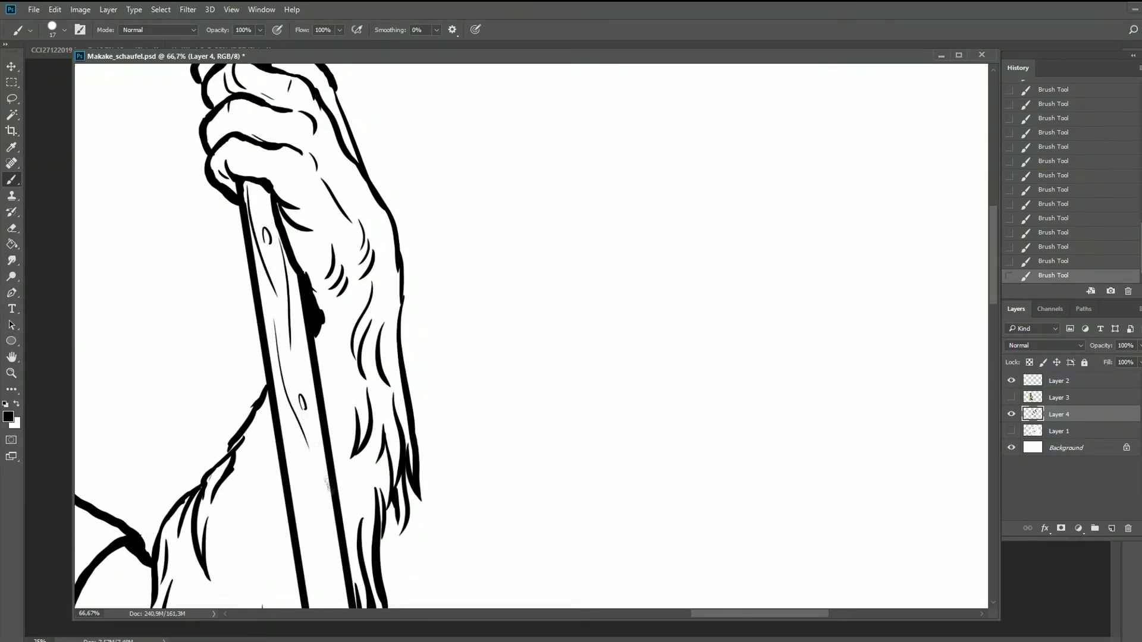
Step: Draw wavy wood grain and a knot on the lower shaft down to the metal collar
mouse_move(270, 309)
left_mouse_down()
mouse_move(297, 530)
mouse_move(303, 493)
left_mouse_up()
scroll(298, 530, "down", 3)
left_click_drag(285, 372, 313, 469)
left_click_drag(279, 443, 297, 535)
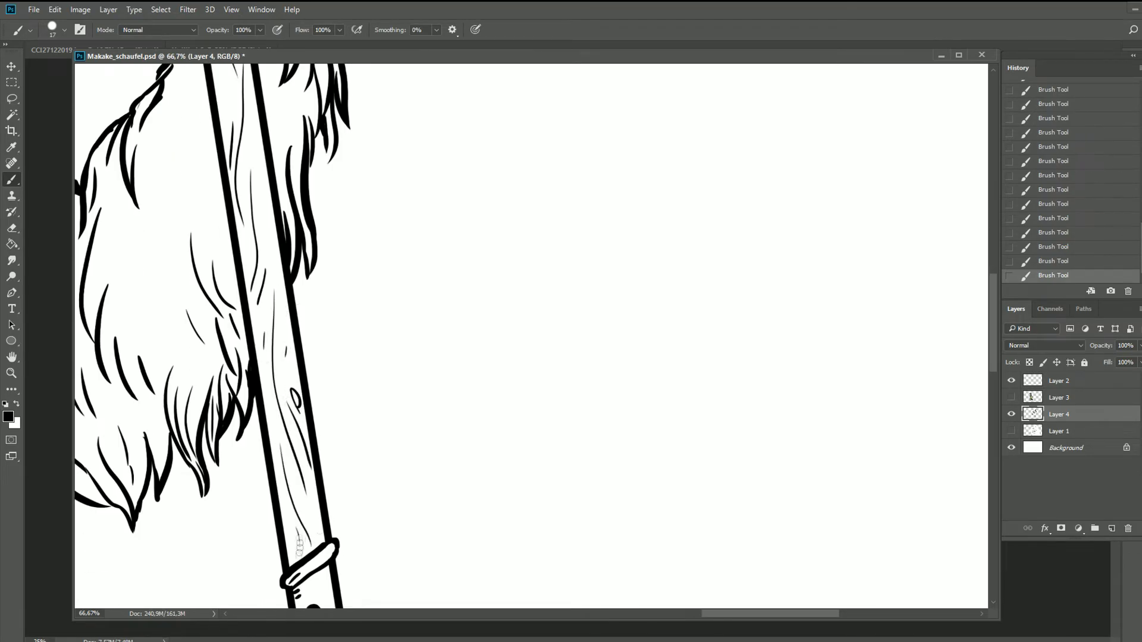
Step: Save the drawing and show Layer 3 with the monkey reference photos
key("ctrl+0")
key("ctrl+s")
key("ctrl+plus")
key("ctrl+plus")
left_click(1011, 397)
scroll(530, 336, "left", 5)
scroll(529, 336, "up", 3)
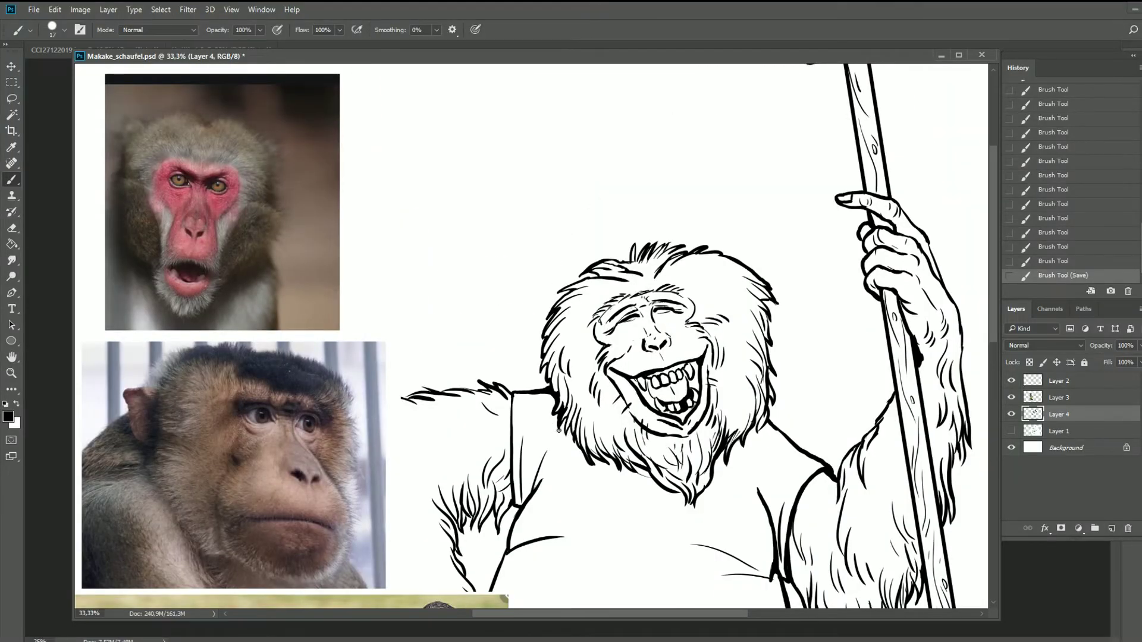
Step: Erase the rough fine lines around the closed eyes and brow ridge to clean up the eye area
scroll(558, 429, "down", 3)
key("ctrl+plus")
key("ctrl+plus")
key("ctrl+plus")
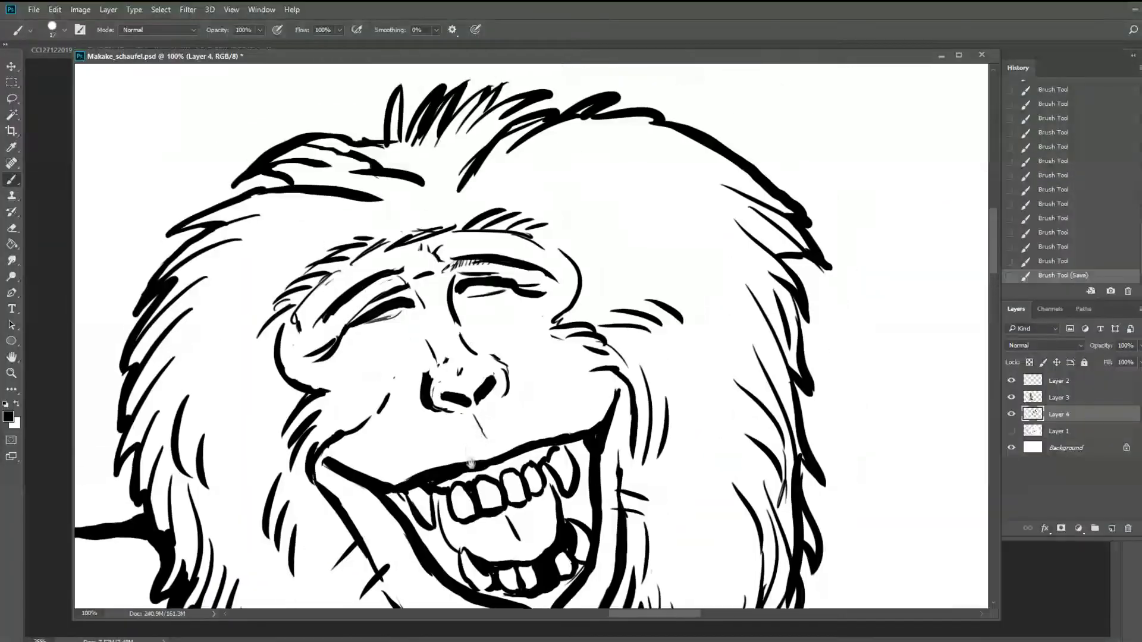
key("e")
mouse_move(369, 330)
left_mouse_down()
mouse_move(419, 308)
mouse_move(525, 294)
mouse_move(490, 277)
left_mouse_up()
key("b")
Step: Erase the sketchy marks around the nostrils and the bridge of the nose
key("e")
right_click(444, 373)
left_click(444, 372)
left_click_drag(434, 365, 416, 393)
left_click_drag(470, 362, 490, 369)
left_click_drag(452, 357, 464, 384)
Step: Ink the nostril wing contour and add short hatch lines on the muzzle below the nose and beside it
key("b")
mouse_move(506, 366)
left_mouse_down()
mouse_move(502, 386)
mouse_move(508, 374)
left_mouse_up()
mouse_move(502, 384)
left_mouse_down()
mouse_move(458, 412)
mouse_move(495, 429)
left_mouse_up()
left_click_drag(377, 426, 397, 469)
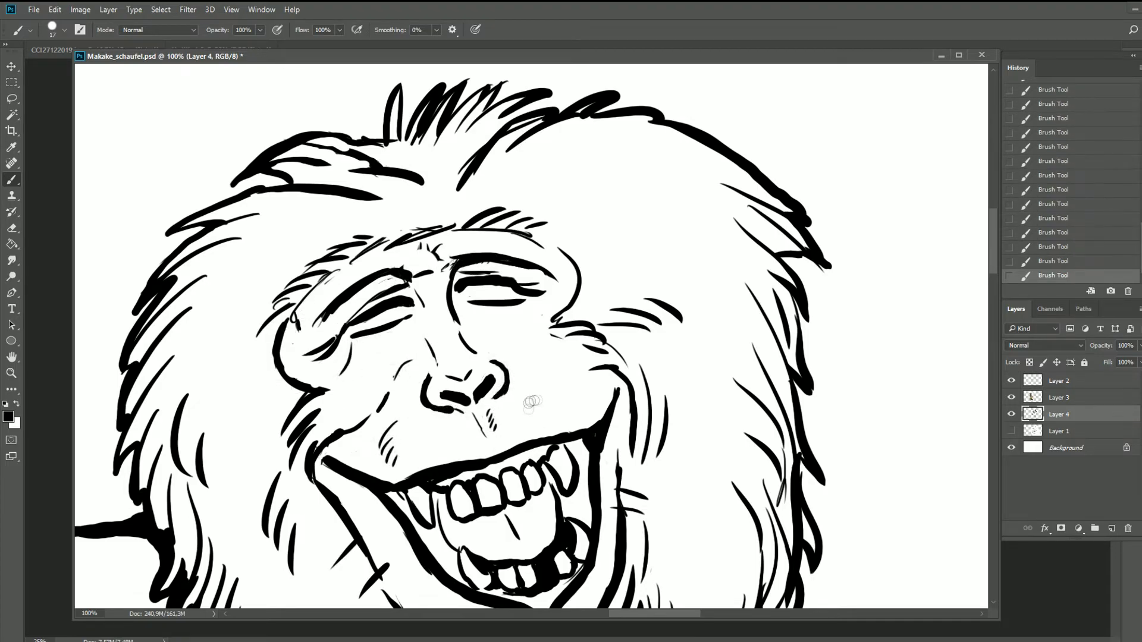
Step: Set the brush size to 7 px and draw additional back teeth on both sides of the open mouth
scroll(376, 414, "down", 3)
scroll(376, 415, "right", 2)
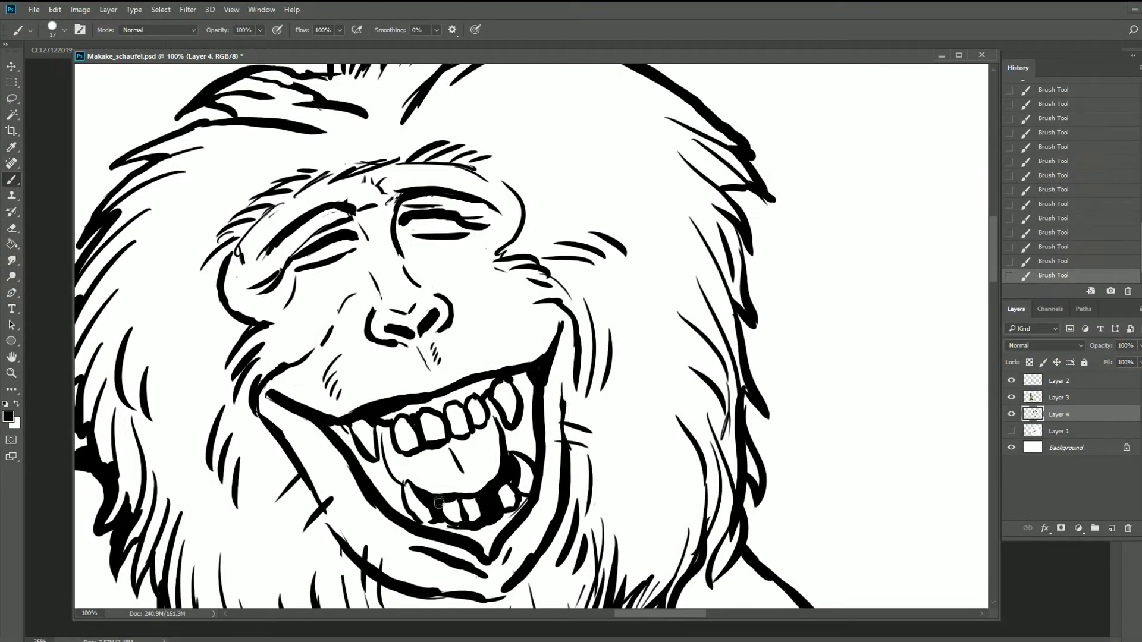
scroll(508, 469, "down", 1)
scroll(452, 428, "up", 2)
right_click(377, 268)
left_click_drag(497, 284, 447, 284)
key("Return")
left_click_drag(424, 138, 446, 191)
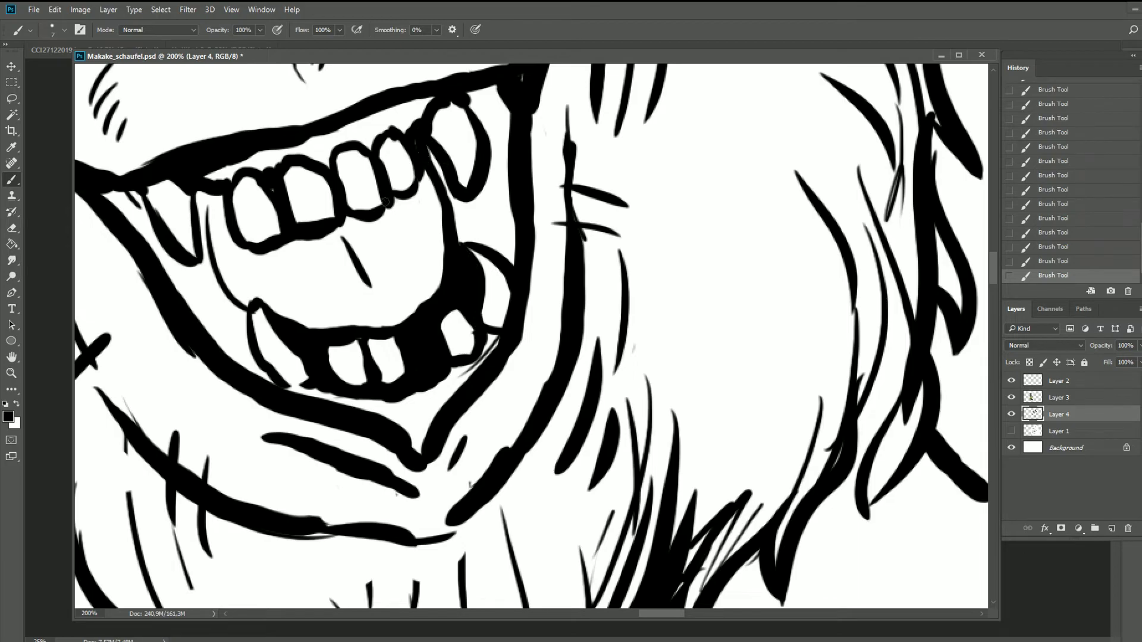
left_click_drag(255, 302, 283, 388)
mouse_move(227, 341)
left_mouse_down()
mouse_move(217, 304)
mouse_move(189, 275)
left_mouse_up()
left_click_drag(458, 234, 511, 247)
Step: Set the eraser size to 6 px and clean the outlines of the lower teeth
key("e")
right_click(526, 294)
left_click_drag(524, 300, 520, 299)
key("Return")
mouse_move(333, 360)
left_mouse_down()
mouse_move(357, 342)
mouse_move(392, 357)
mouse_move(401, 383)
left_mouse_up()
mouse_move(397, 380)
left_mouse_down()
mouse_move(336, 392)
mouse_move(443, 381)
left_mouse_up()
mouse_move(437, 324)
left_mouse_down()
mouse_move(452, 356)
mouse_move(472, 306)
left_mouse_up()
Step: Erase uneven edges along the upper teeth, the fangs and the back teeth to sharpen their shapes
mouse_move(259, 196)
left_mouse_down()
mouse_move(289, 235)
mouse_move(280, 279)
mouse_move(291, 275)
left_mouse_up()
mouse_move(324, 211)
left_mouse_down()
mouse_move(321, 256)
mouse_move(363, 262)
left_mouse_up()
left_click_drag(374, 217, 386, 249)
left_click_drag(425, 179, 435, 230)
left_click_drag(470, 143, 486, 174)
left_click_drag(515, 159, 514, 219)
left_click_drag(192, 239, 221, 292)
mouse_move(475, 261)
left_mouse_down()
mouse_move(467, 339)
mouse_move(434, 357)
left_mouse_up()
left_click_drag(504, 287, 516, 324)
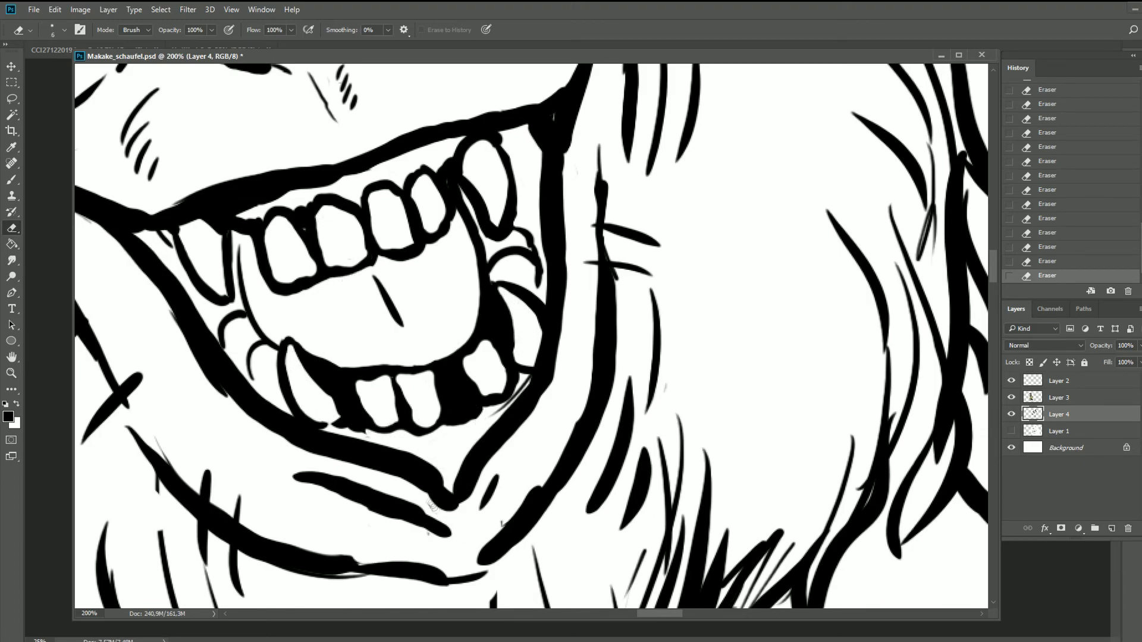
Step: Ink small touch-up strokes at the lower lip and chin, beside the mouth and below the eyes
key("b")
left_click_drag(465, 525, 445, 538)
left_click_drag(481, 509, 447, 538)
key("ctrl+minus")
key("ctrl+minus")
key("ctrl+minus")
left_click_drag(423, 338, 410, 360)
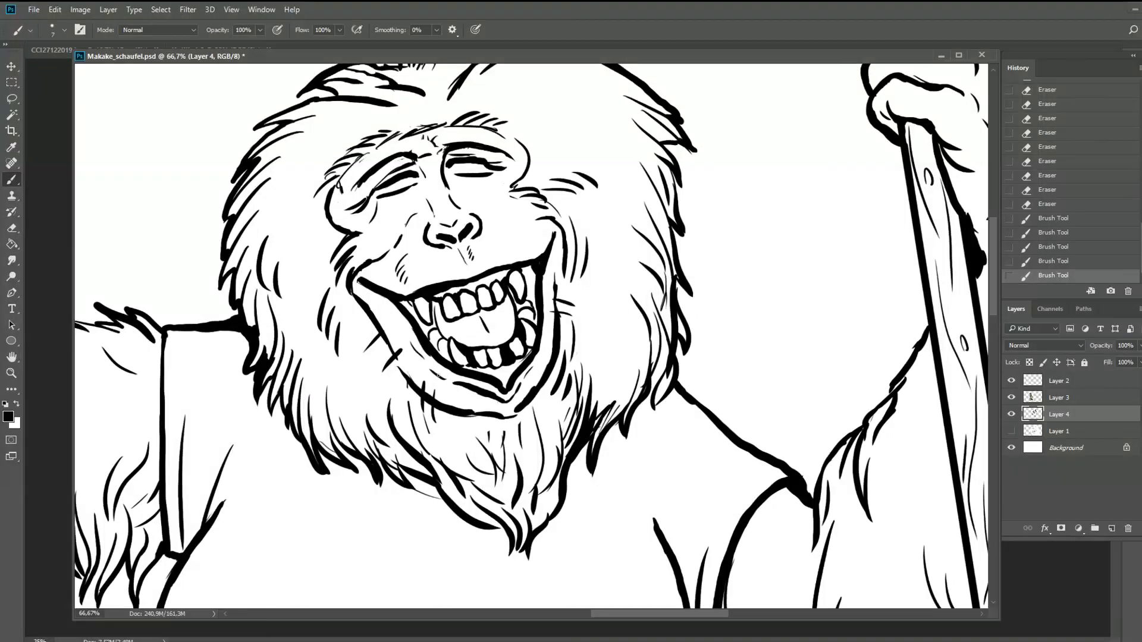
left_click_drag(414, 190, 429, 206)
left_click_drag(451, 182, 467, 195)
Step: Save the drawing and hide Layer 3 with the reference photos
key("ctrl+s")
key("ctrl+minus")
key("ctrl+minus")
key("ctrl+minus")
key("ctrl+minus")
left_click(1010, 397)
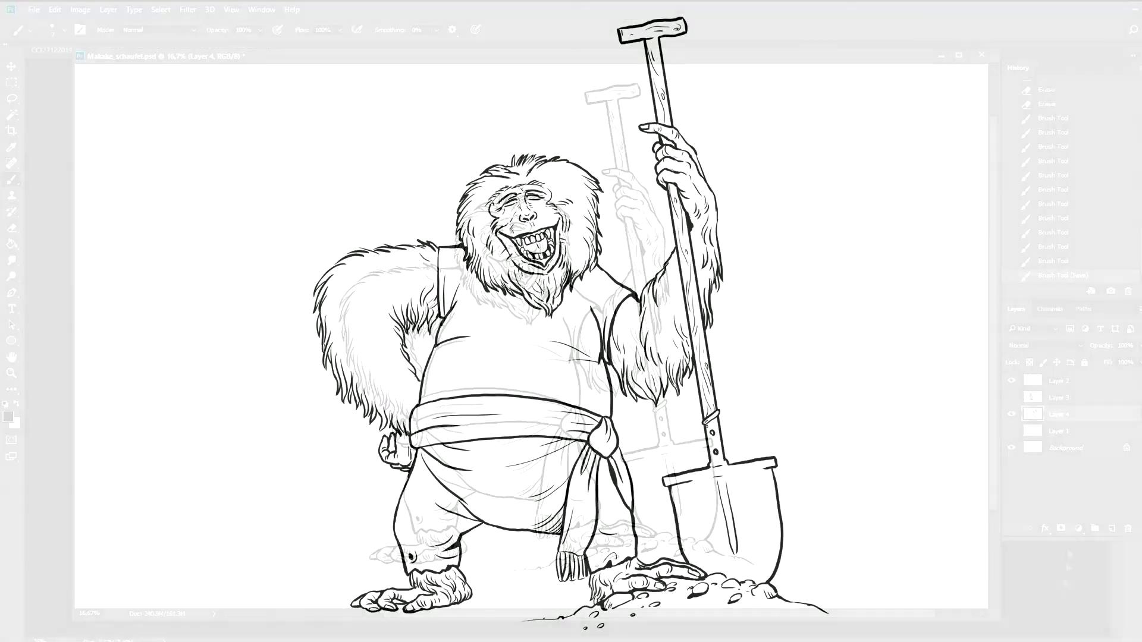